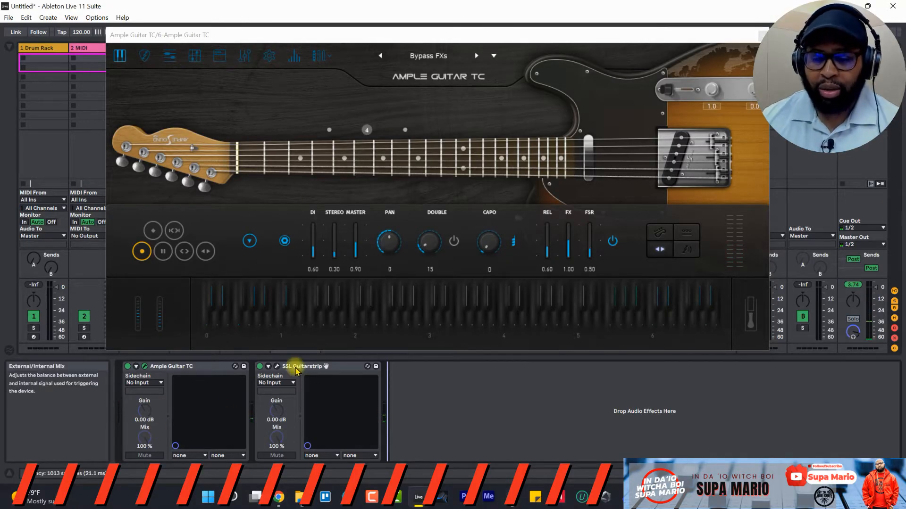
Step: Open the SSL Guitarstrip plug-in window on the Ample Guitar TC track and move it slightly lower
left_click(274, 367)
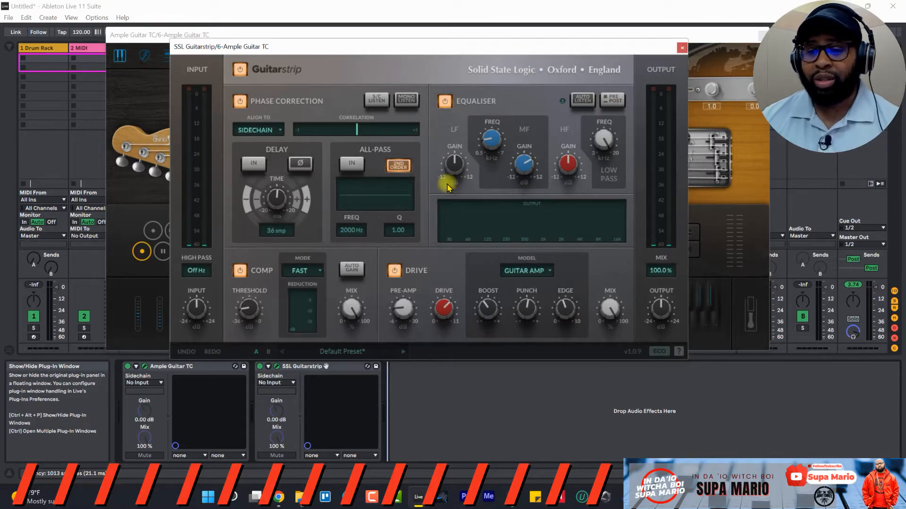
left_click_drag(480, 47, 488, 63)
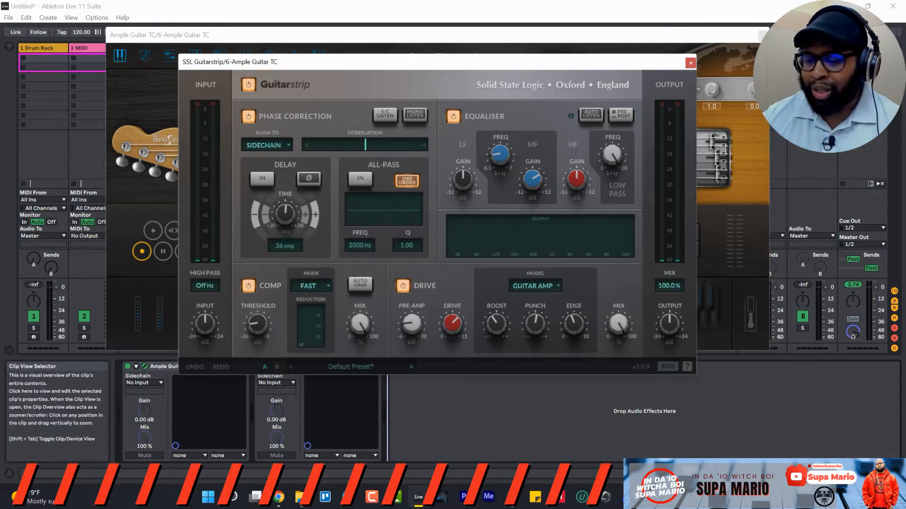
left_click(800, 497)
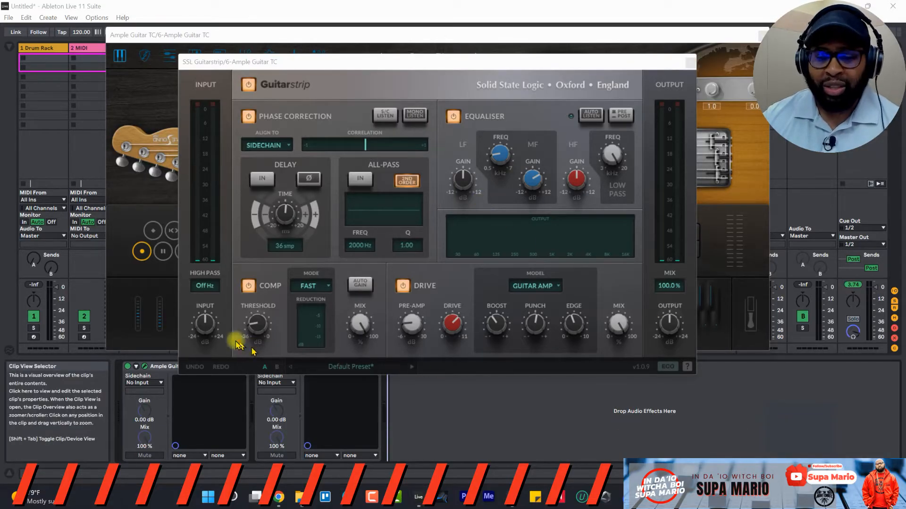
mouse_move(221, 306)
left_mouse_down()
mouse_move(211, 364)
mouse_move(236, 325)
mouse_move(221, 297)
left_mouse_up()
mouse_move(214, 94)
left_mouse_down()
mouse_move(183, 115)
mouse_move(215, 99)
left_mouse_up()
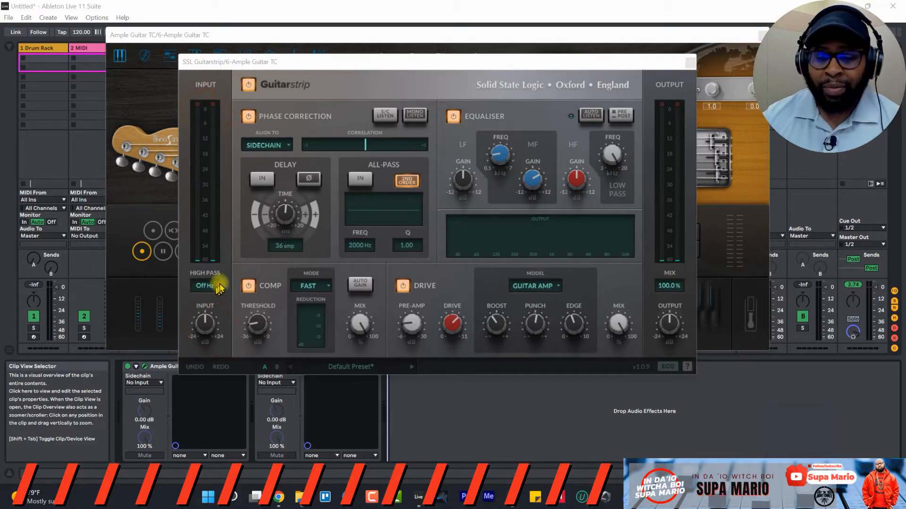
mouse_move(227, 267)
left_mouse_down()
mouse_move(194, 293)
mouse_move(231, 267)
mouse_move(219, 282)
left_mouse_up()
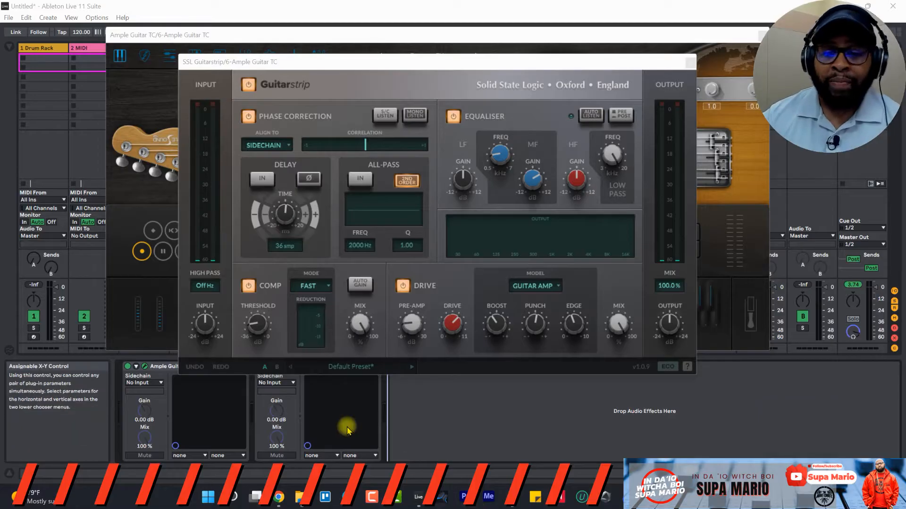
left_click(207, 290)
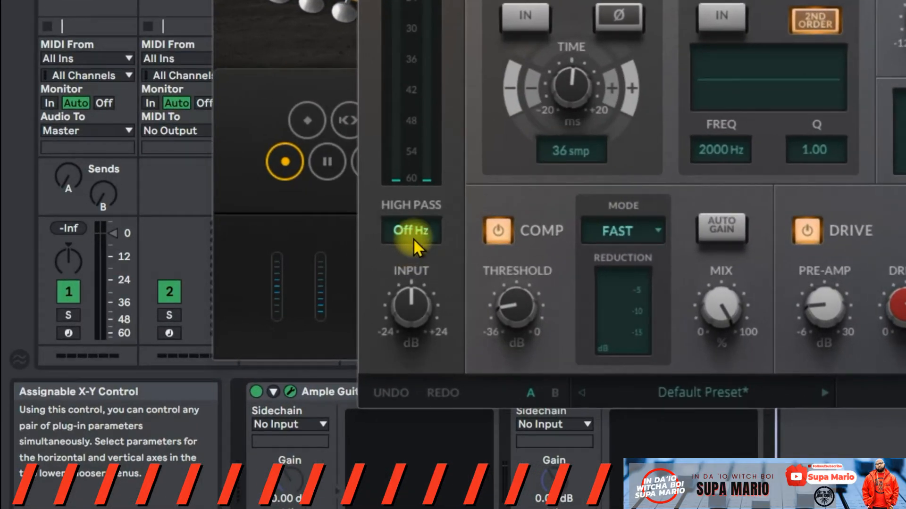
left_click_drag(413, 239, 401, 339)
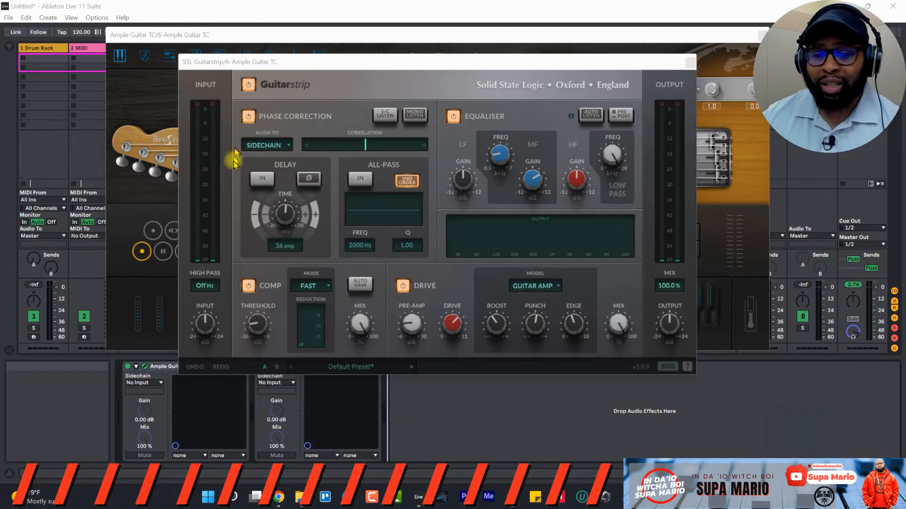
mouse_move(225, 89)
left_mouse_down()
mouse_move(321, 116)
mouse_move(398, 161)
mouse_move(501, 155)
mouse_move(499, 188)
mouse_move(438, 271)
mouse_move(340, 261)
mouse_move(283, 309)
mouse_move(464, 309)
mouse_move(436, 296)
mouse_move(465, 313)
mouse_move(442, 331)
mouse_move(615, 301)
mouse_move(658, 290)
mouse_move(650, 238)
mouse_move(674, 217)
mouse_move(697, 260)
left_mouse_up()
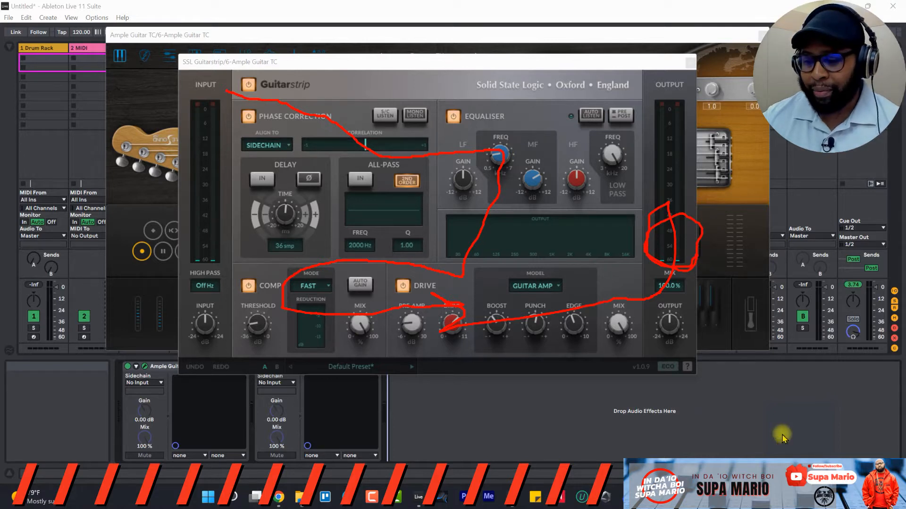
key("Escape")
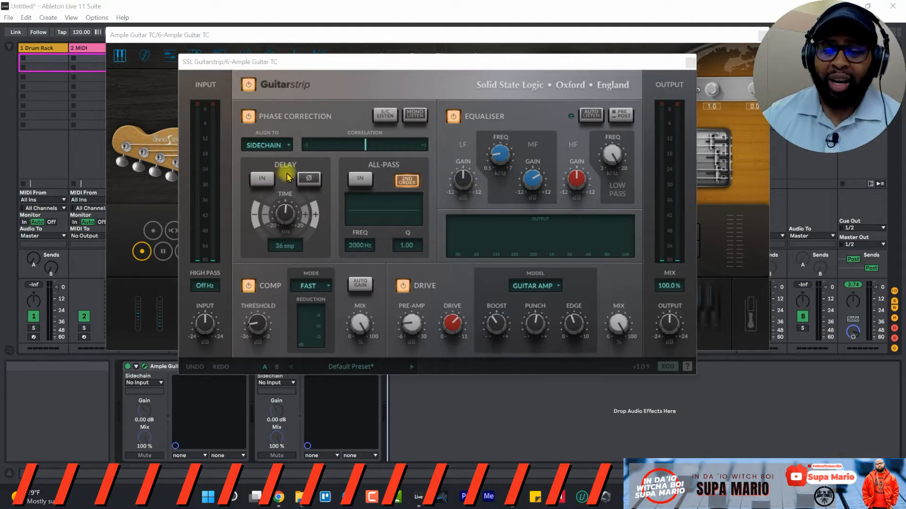
Step: Switch the phase-correction delay on and off, and briefly display the help tooltip for the phase graph
left_click(262, 179)
left_click(263, 180)
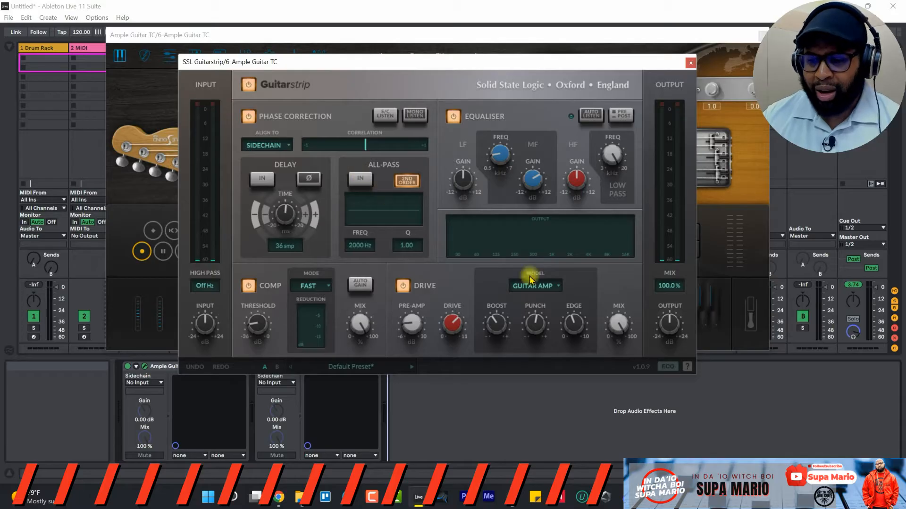
left_click(690, 368)
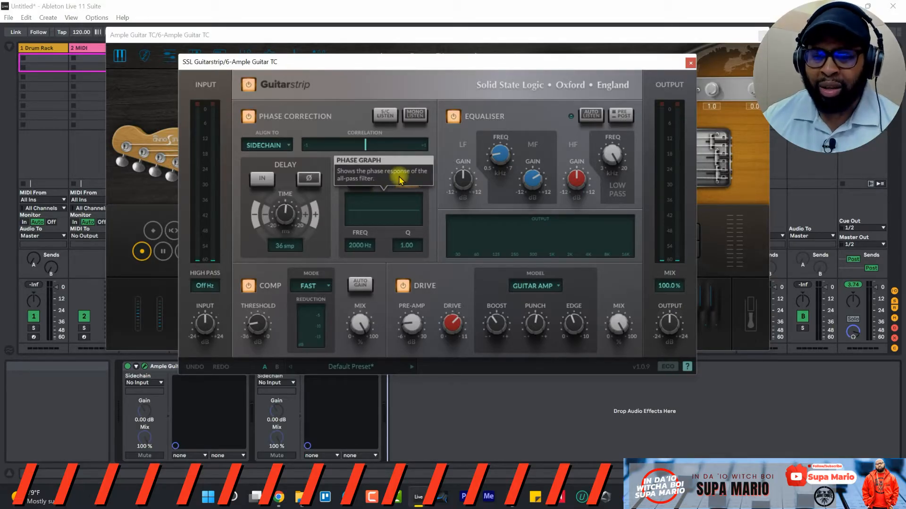
left_click(687, 367)
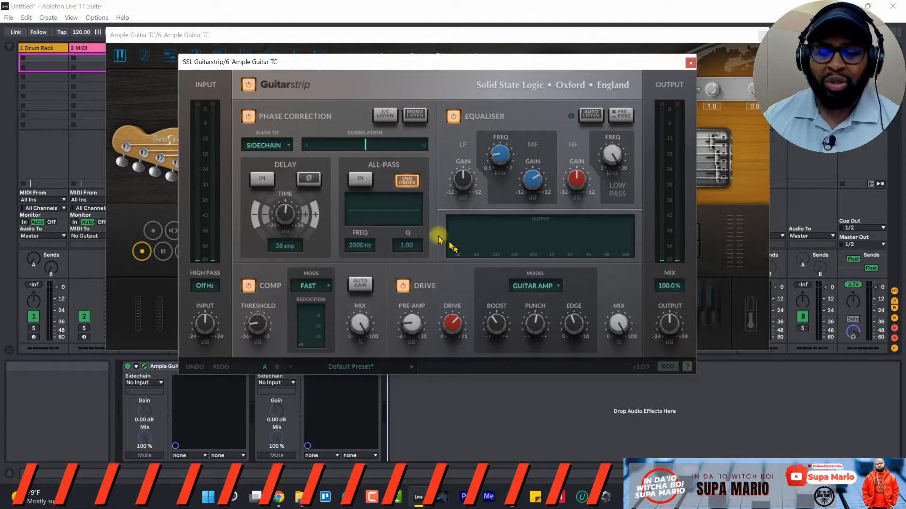
Step: Engage the all-pass filter to set its frequency to 627 Hz, and switch the filter back off
left_click(360, 182)
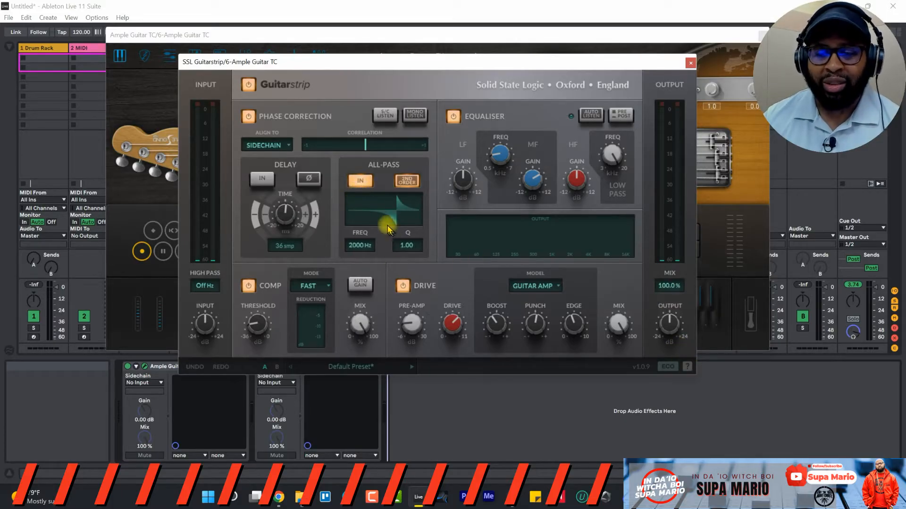
left_click_drag(359, 245, 360, 184)
left_click(359, 183)
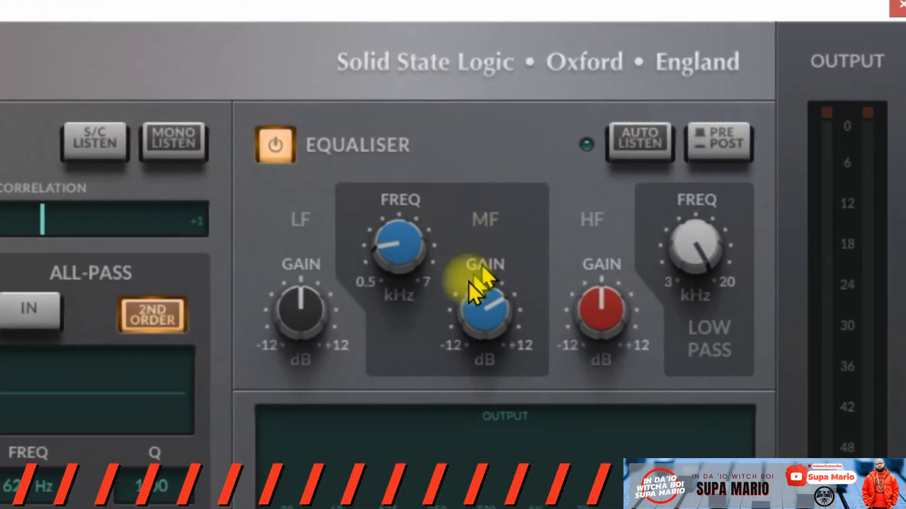
Step: Sweep the equaliser's MF frequency between 0.50 kHz and 7.00 kHz, finishing at 0.50 kHz
mouse_move(269, 309)
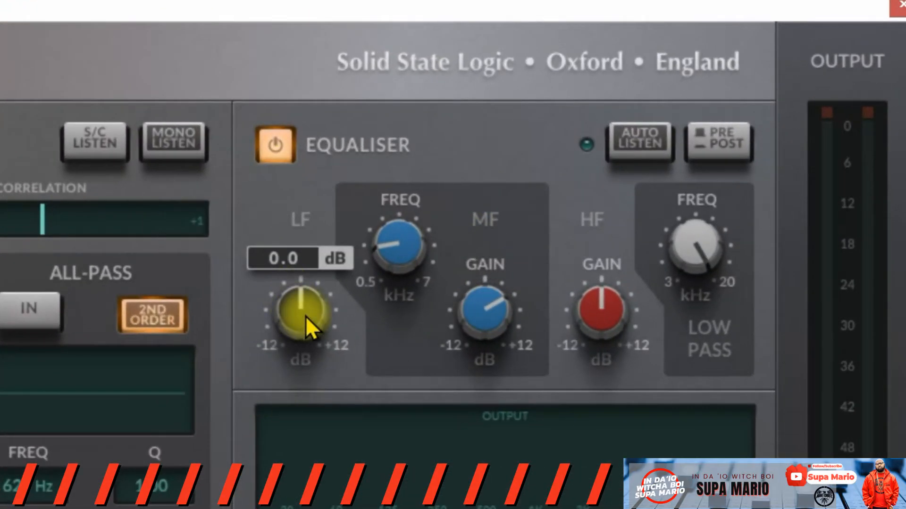
mouse_move(596, 296)
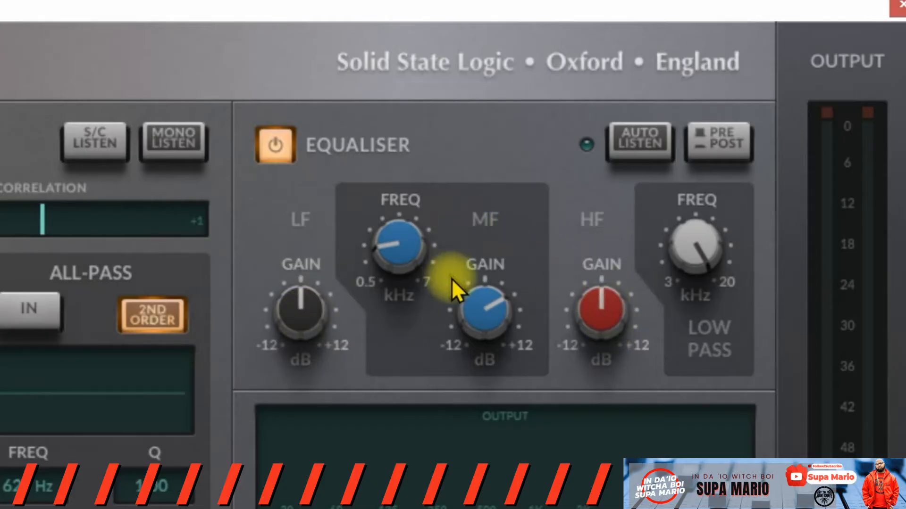
left_click_drag(409, 256, 429, 349)
mouse_move(415, 281)
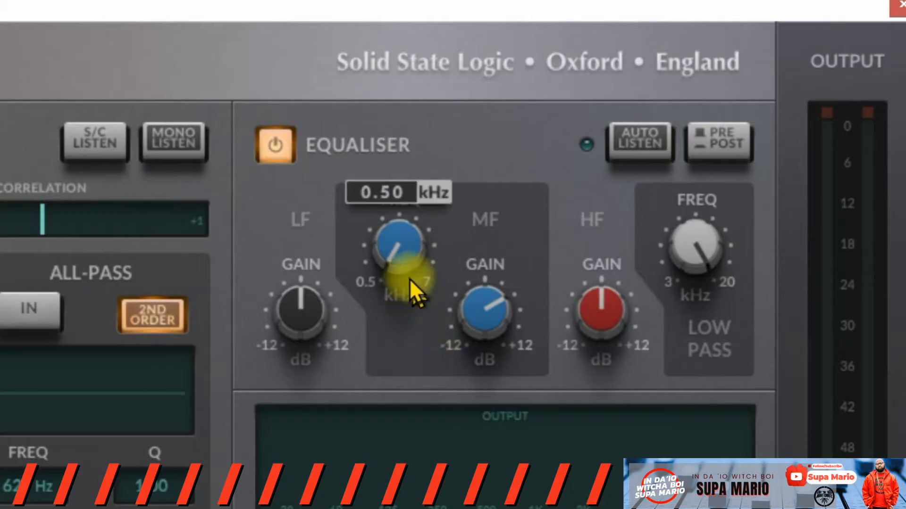
left_click_drag(392, 267, 394, 189)
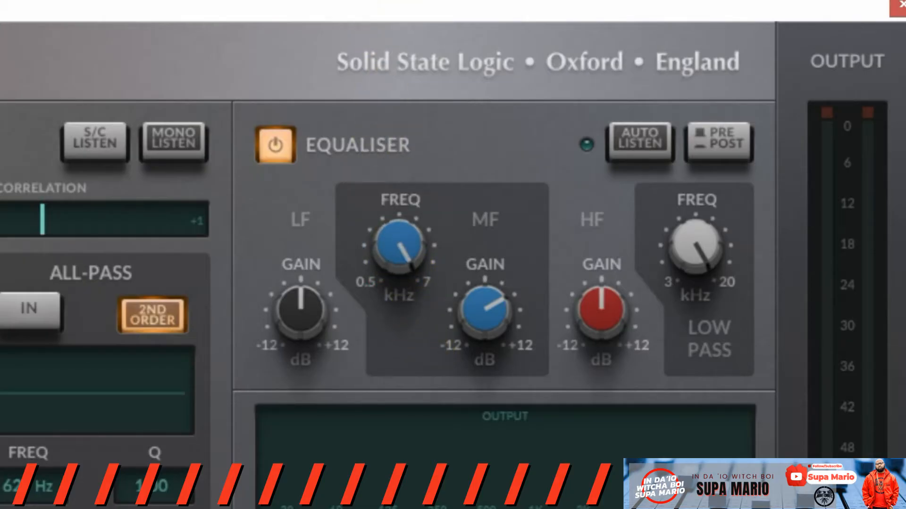
left_click(387, 236)
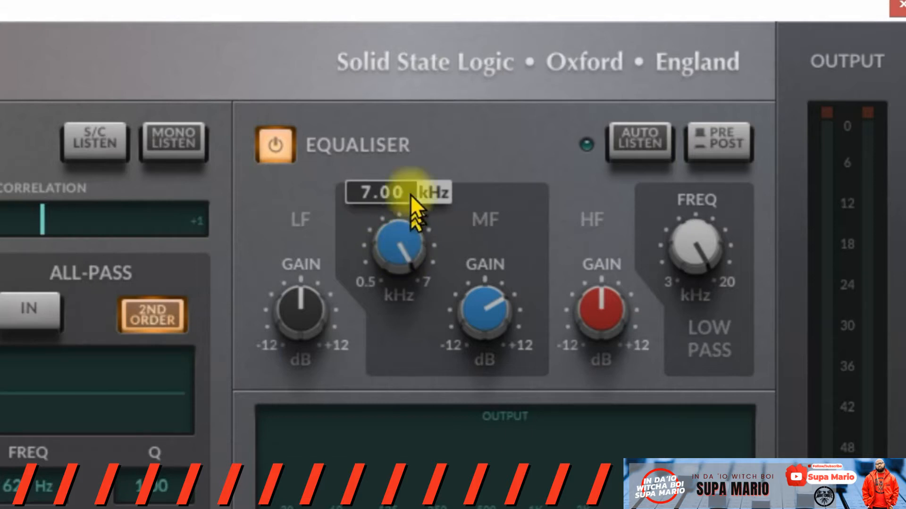
left_click_drag(404, 239, 401, 507)
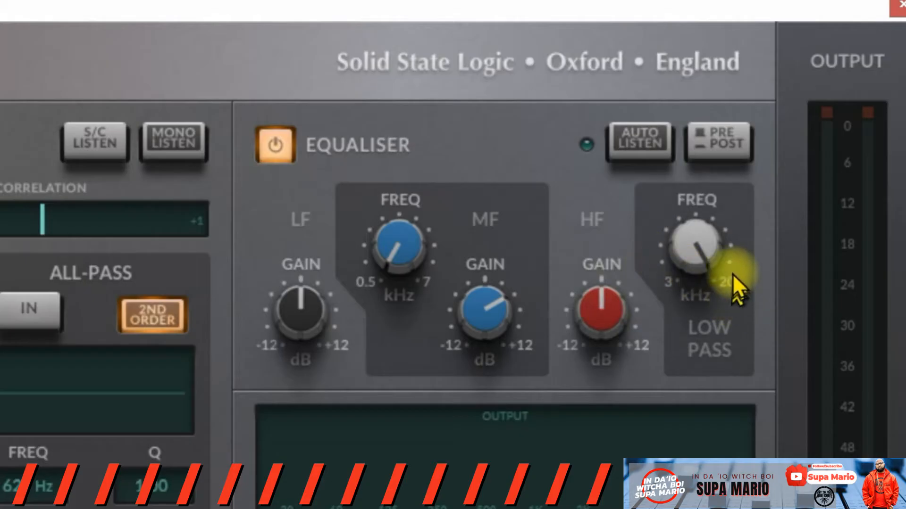
Step: Sweep the equaliser's low-pass frequency down to 3.0 kHz and return it to Off
left_click_drag(722, 247, 707, 180)
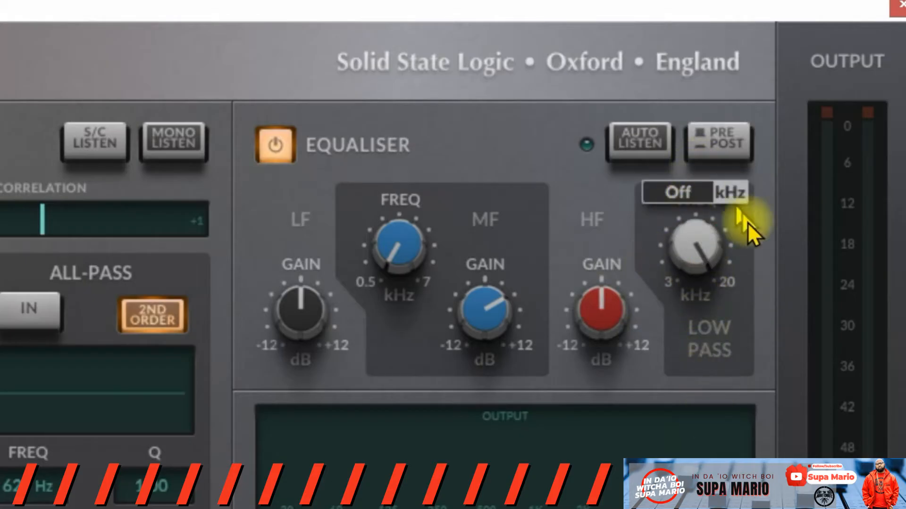
left_click_drag(704, 266, 708, 486)
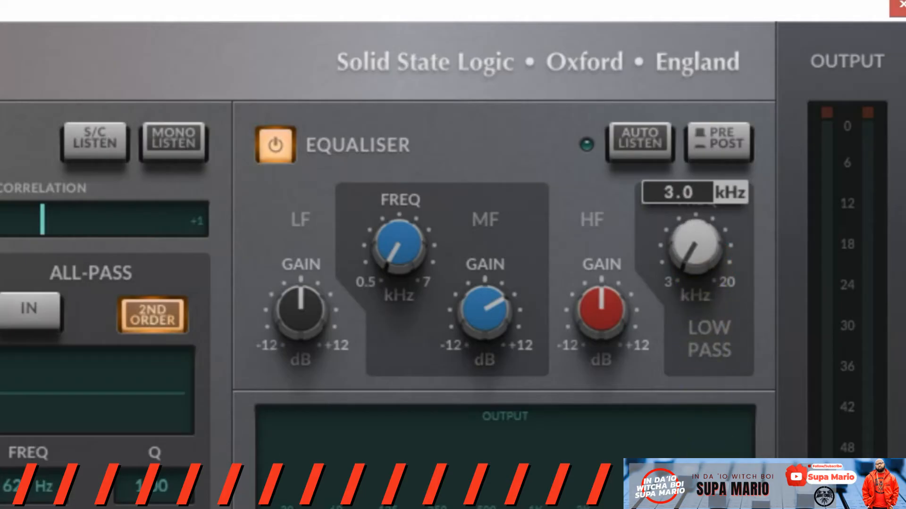
left_click_drag(708, 486, 717, 105)
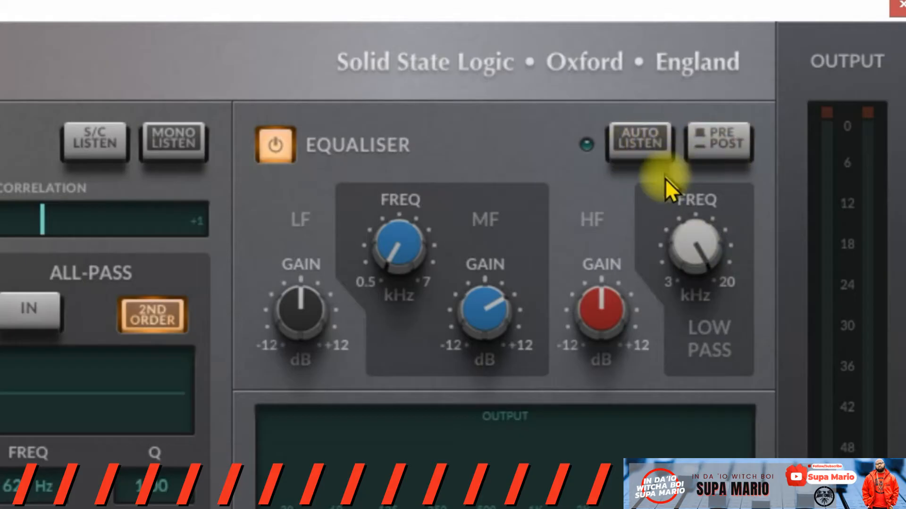
Step: Enable Auto Listen on the equaliser and raise the MF frequency and MF gain while the guitar plays
left_click(632, 157)
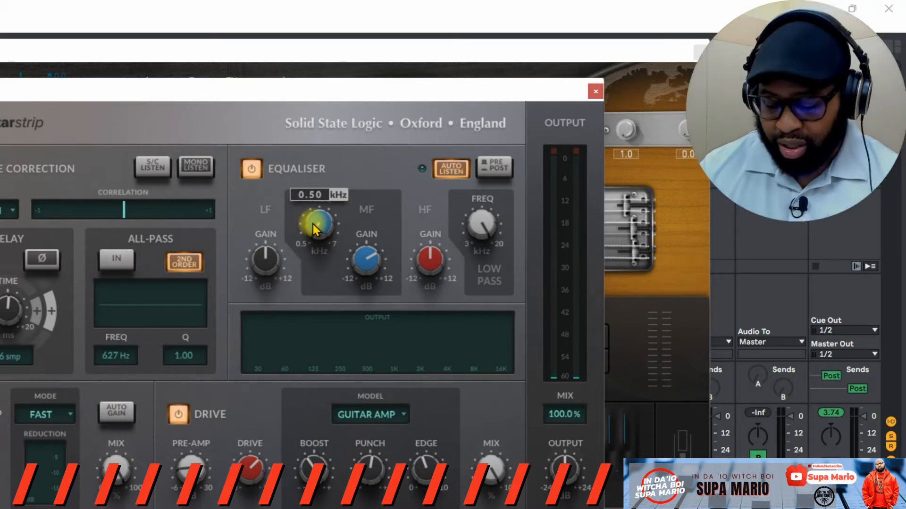
key("space")
left_click_drag(319, 224, 331, 116)
mouse_move(372, 265)
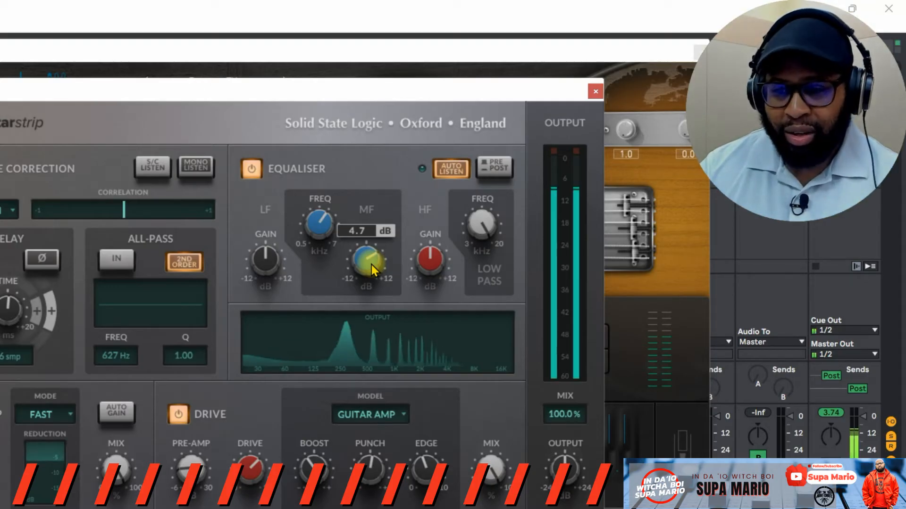
mouse_move(371, 265)
left_mouse_down()
mouse_move(370, 329)
mouse_move(371, 250)
left_mouse_up()
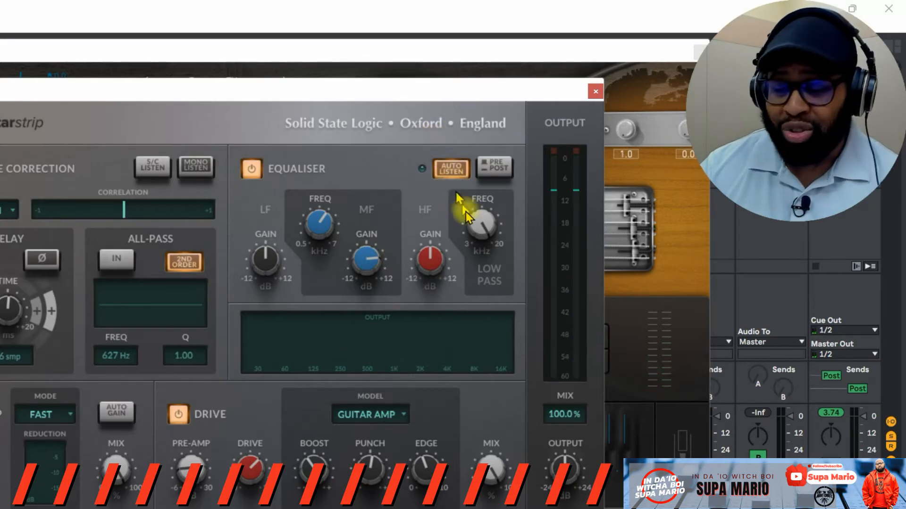
Step: Raise the equaliser's HF gain to 2.1 dB and turn off Auto Listen
mouse_move(382, 254)
mouse_move(421, 247)
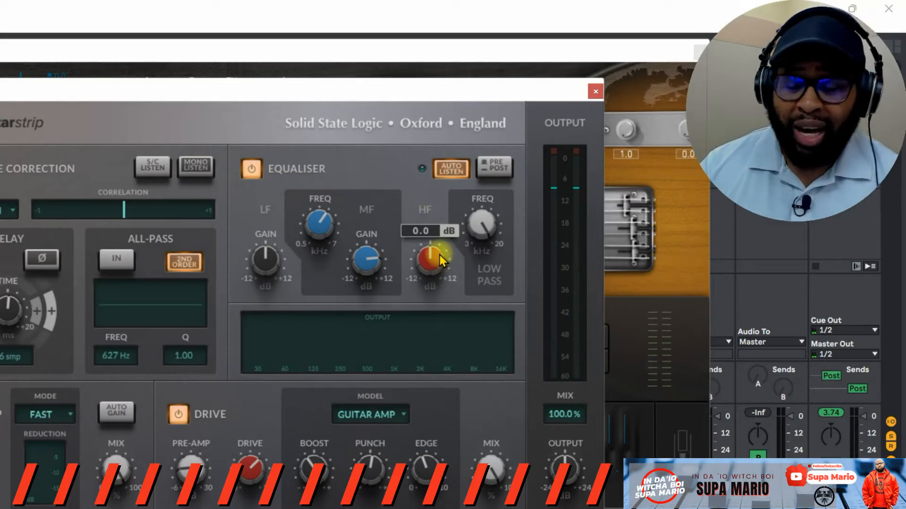
left_click_drag(441, 260, 476, 238)
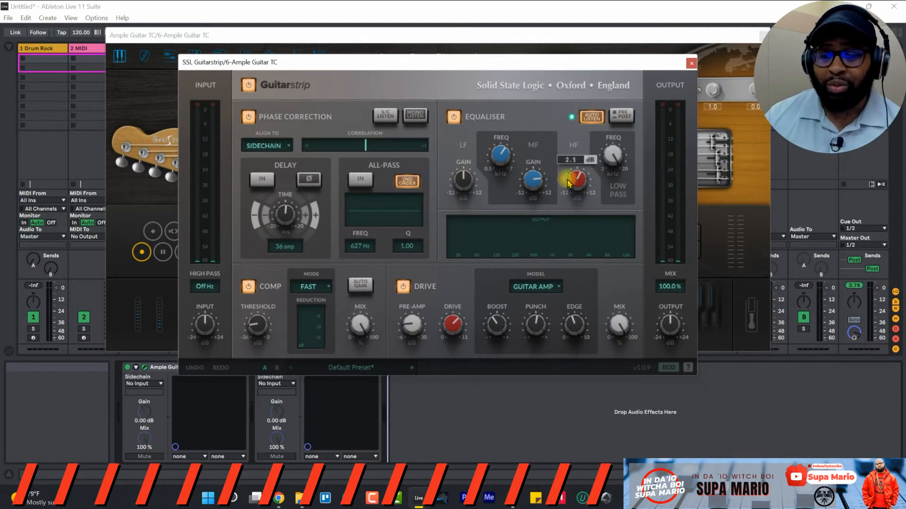
left_click(592, 116)
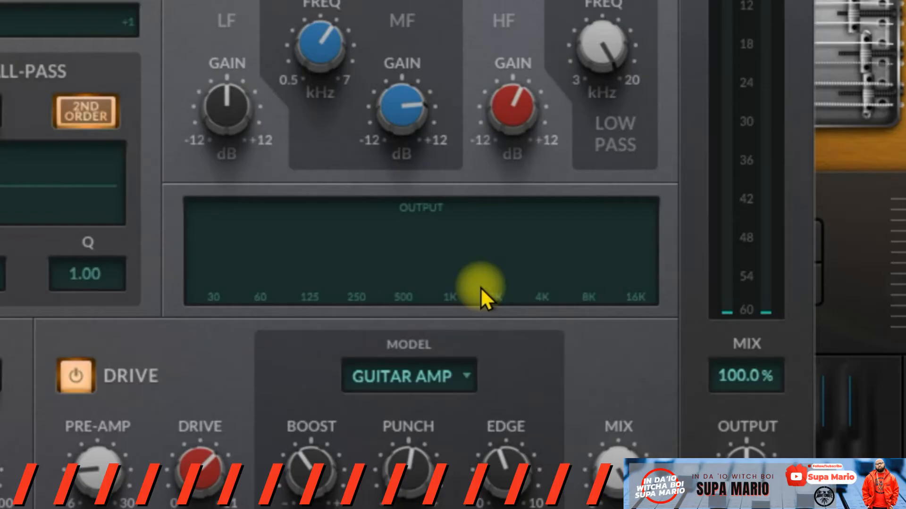
Step: Play the guitar part to examine its frequency content in the output analyser, and stop playback
key("space")
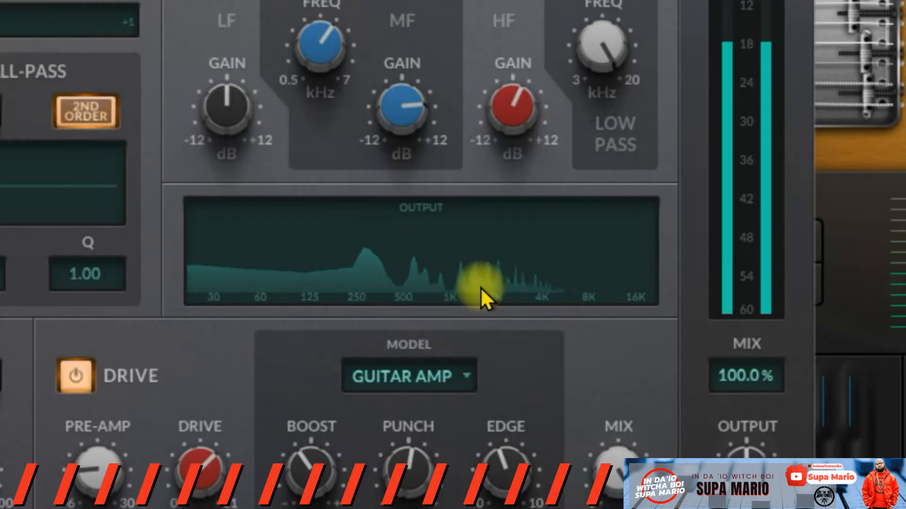
key("space")
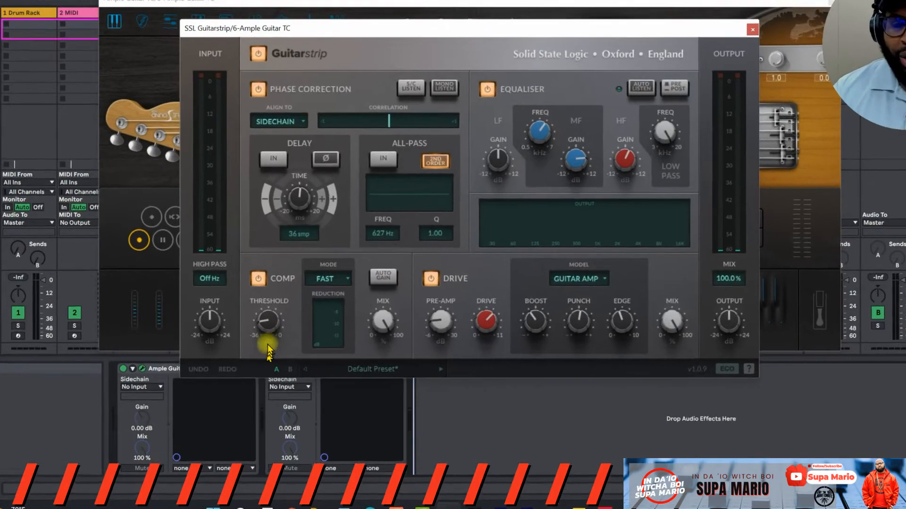
Step: Sweep the compressor's threshold down to -36.0 dB and set it to 0.0 dB
left_click_drag(258, 330, 243, 353)
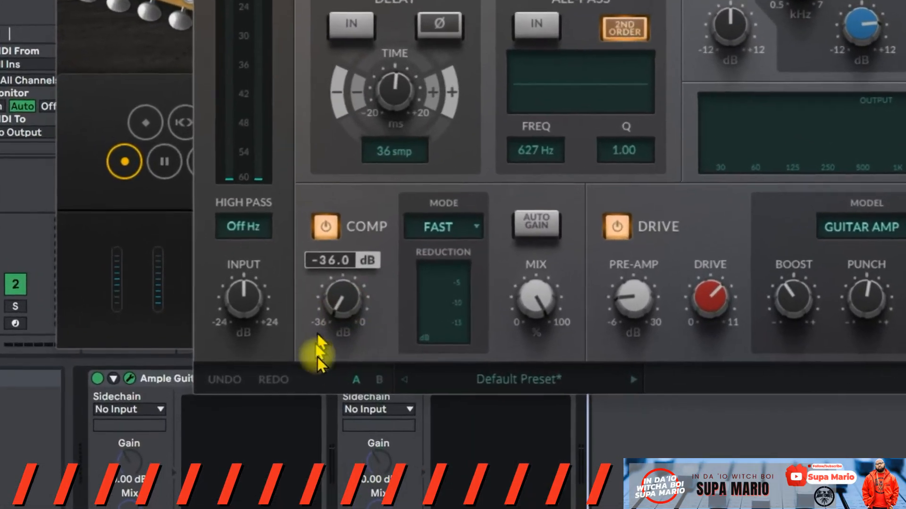
left_click_drag(337, 303, 343, 25)
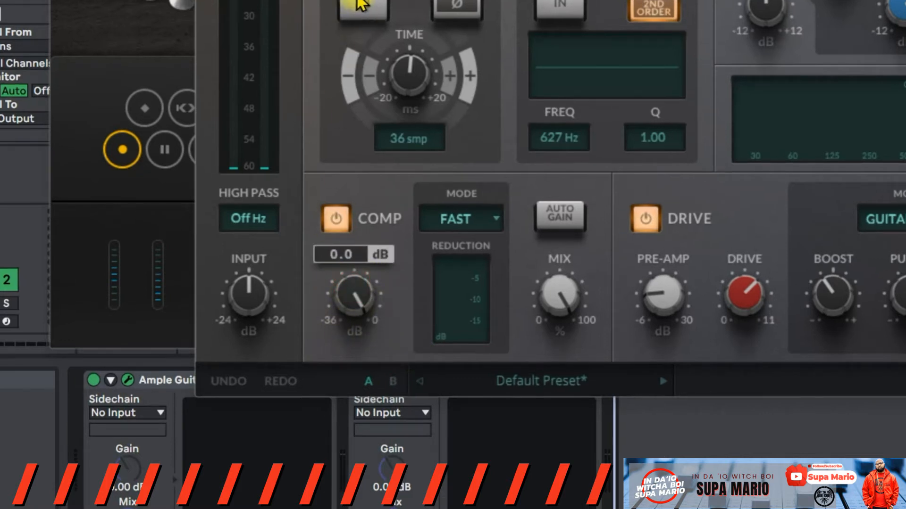
left_click_drag(384, 313, 351, 302)
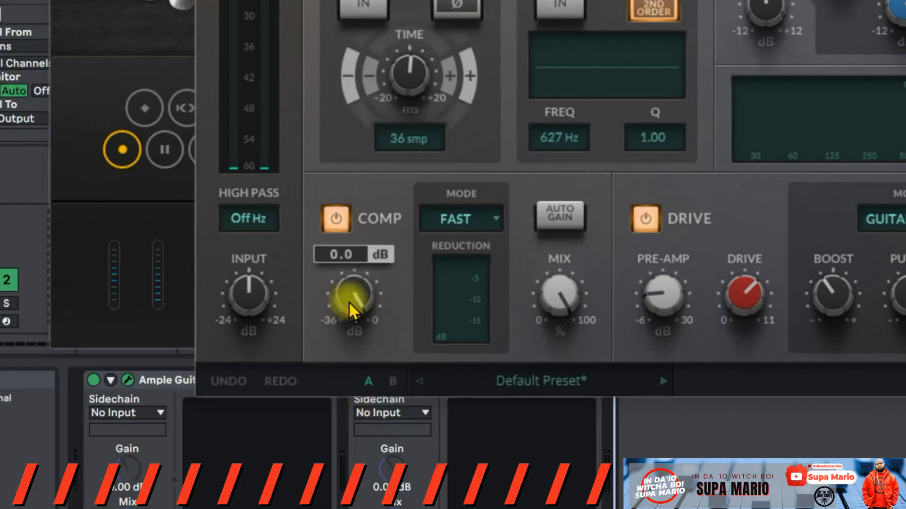
left_click_drag(348, 300, 311, 5)
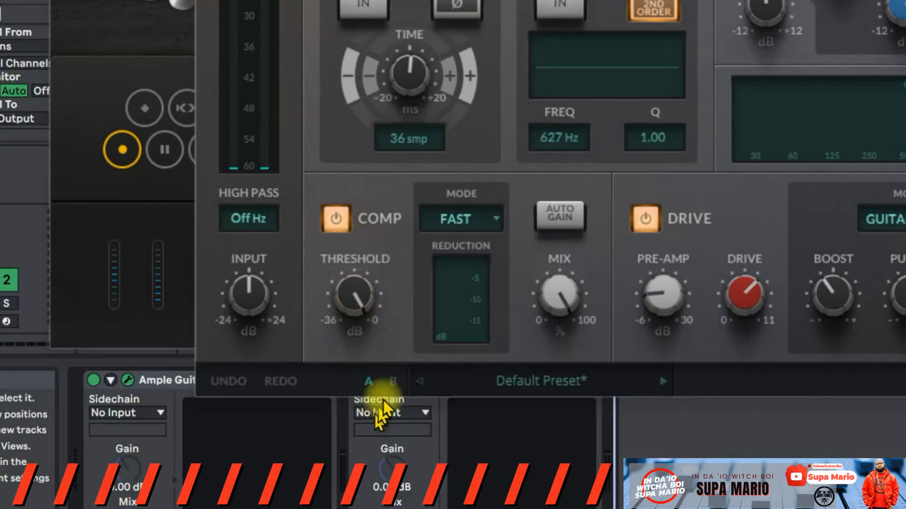
Step: Set the compressor's mode to Fastest and view the other available speed options
left_click(477, 219)
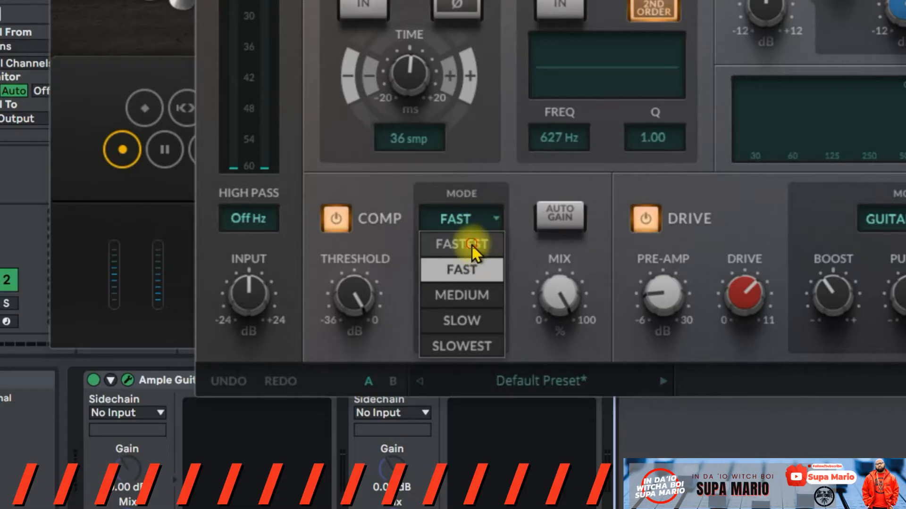
left_click(472, 246)
left_click(467, 219)
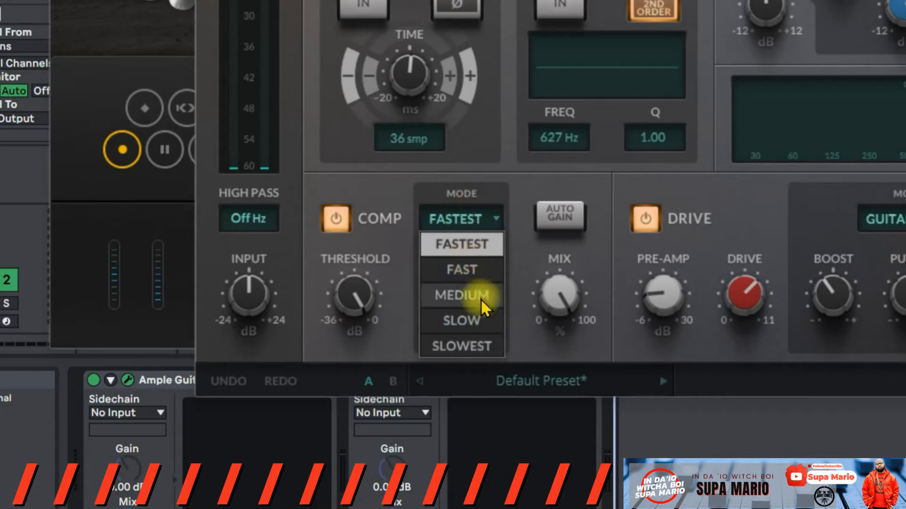
left_click(497, 187)
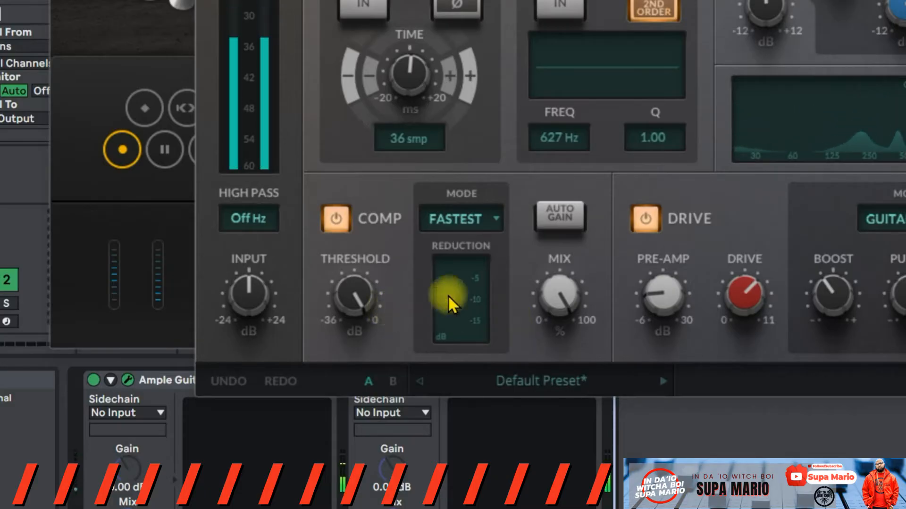
Step: Lower the compressor's threshold toward the low end of its range while the guitar plays
left_click_drag(355, 296, 380, 452)
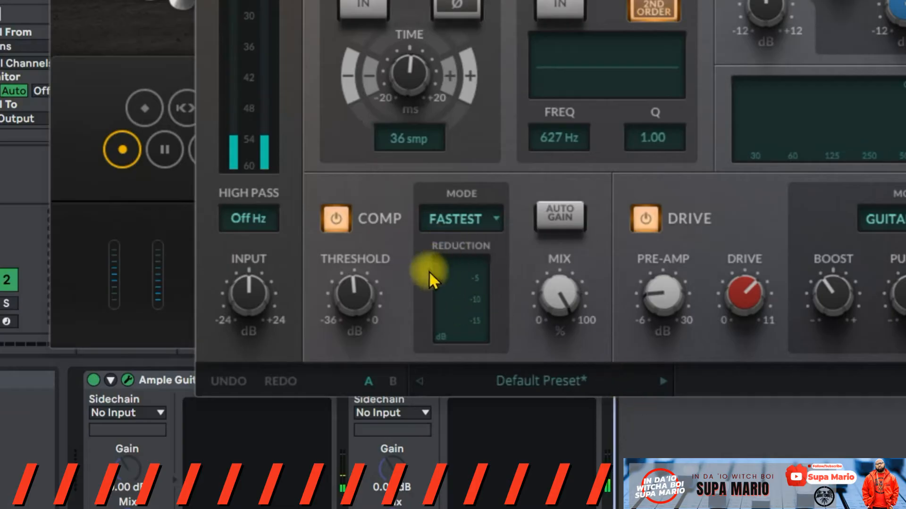
mouse_move(371, 293)
left_click_drag(372, 293, 384, 392)
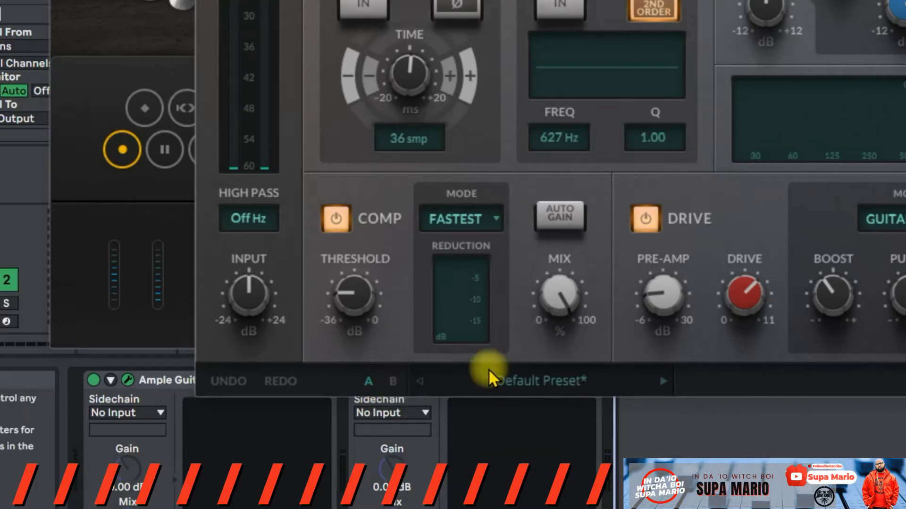
Step: Set the compressor's mode to Medium with its mix at 100.0 %
left_click(457, 222)
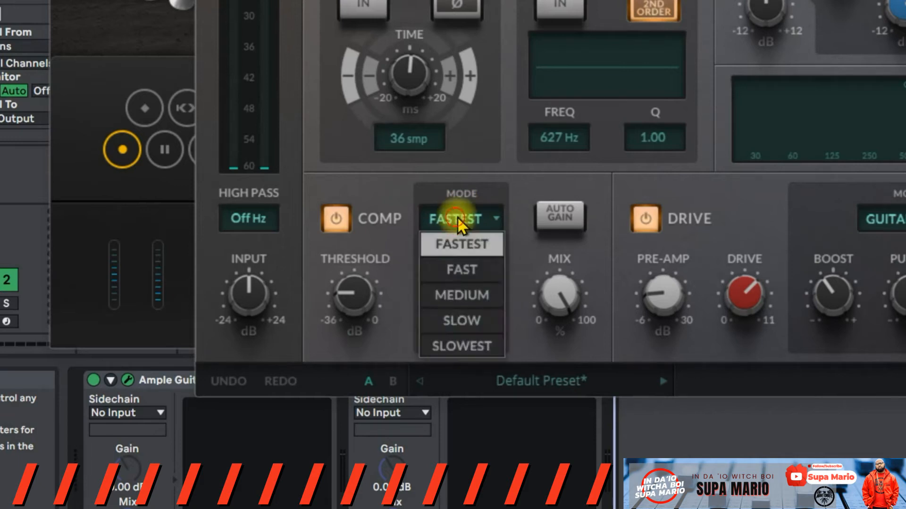
left_click(475, 295)
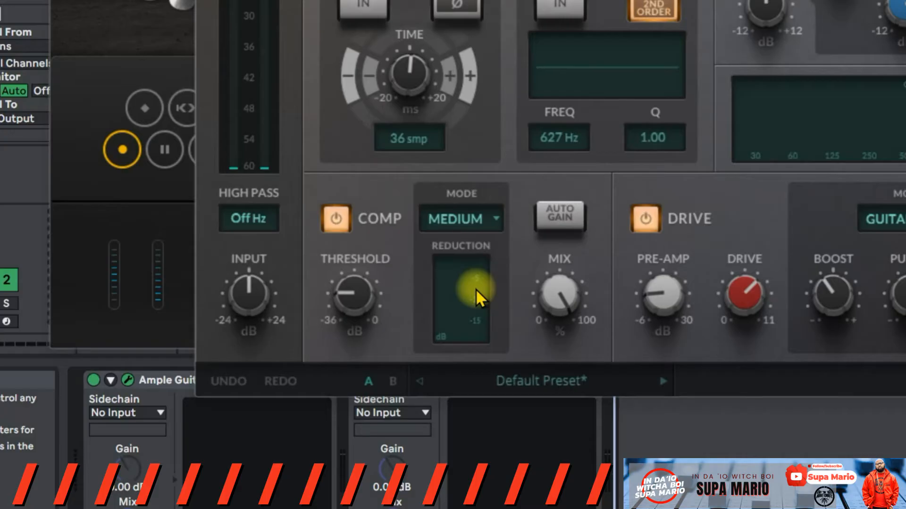
mouse_move(585, 339)
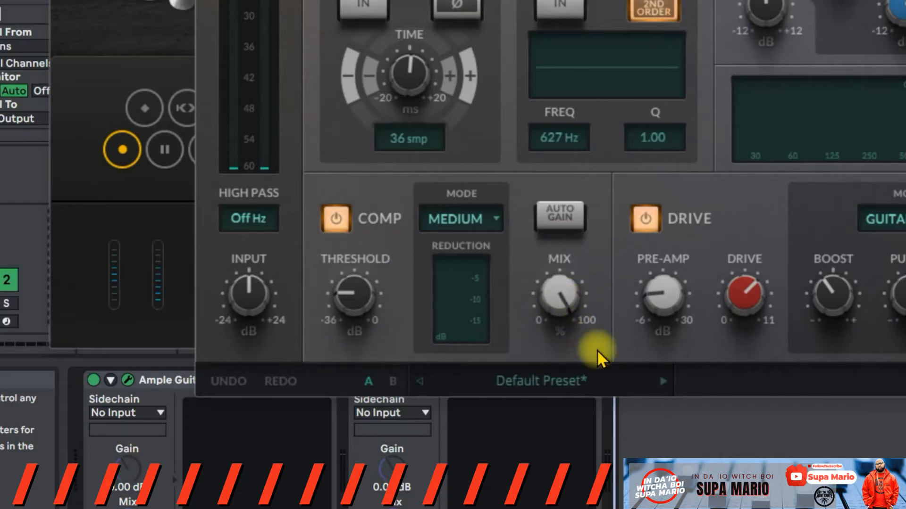
mouse_move(554, 320)
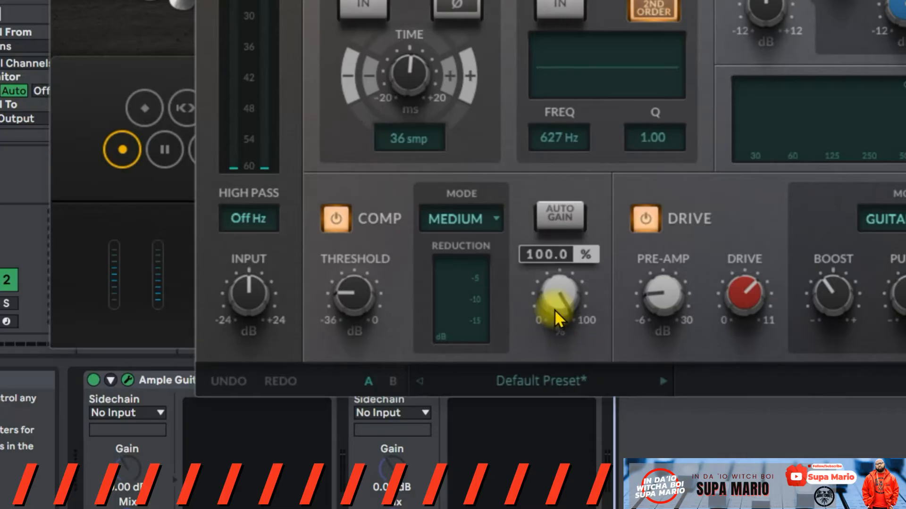
left_click_drag(550, 298, 547, 250)
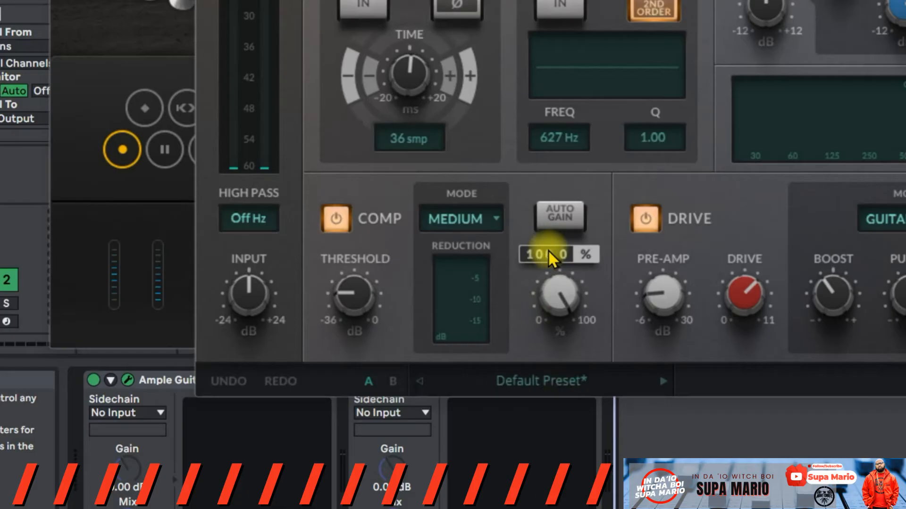
Step: Turn on the compressor's Auto Gain and set its mode to Fast
left_click(557, 218)
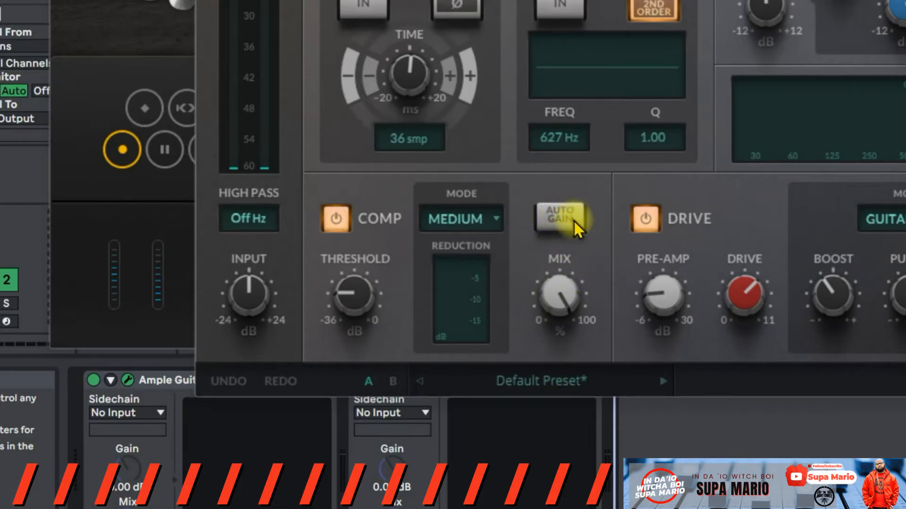
left_click(575, 221)
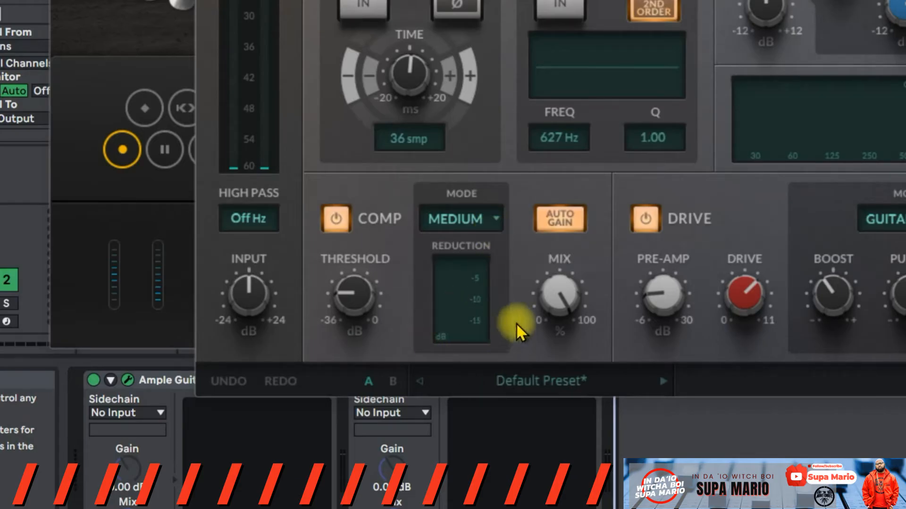
mouse_move(559, 301)
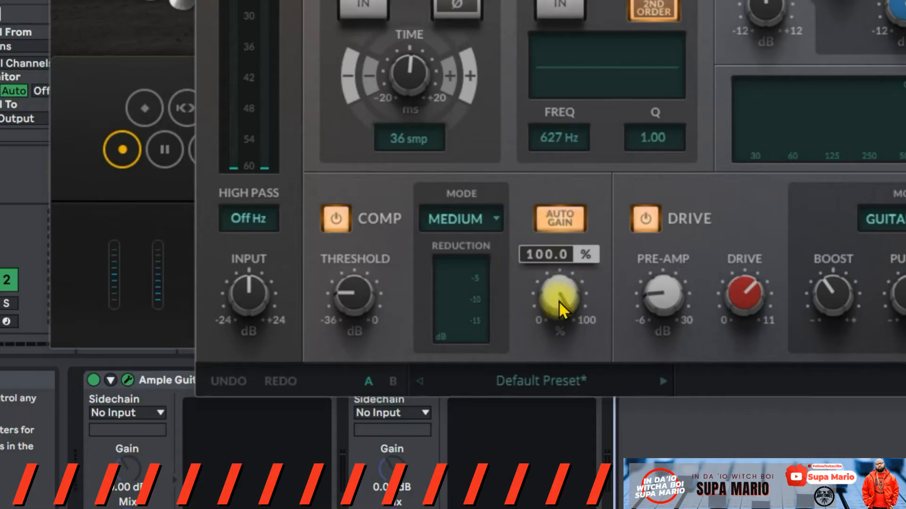
left_click(477, 217)
left_click(477, 273)
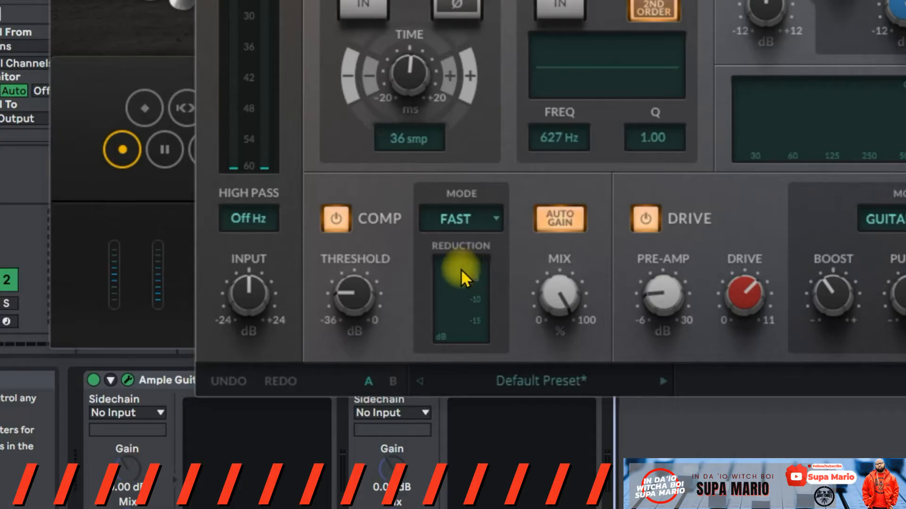
Step: Play the guitar with the compressor's Auto Gain on, stop playback, and turn Auto Gain off
key("space")
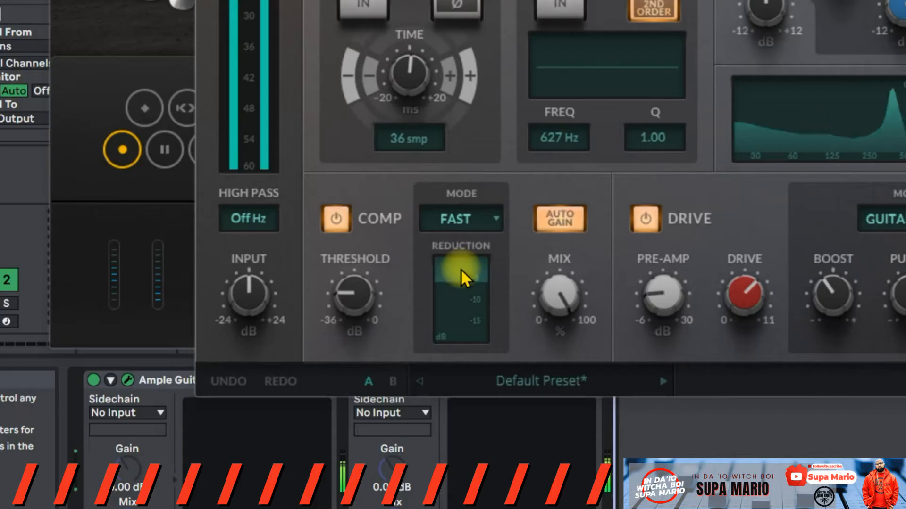
key("space")
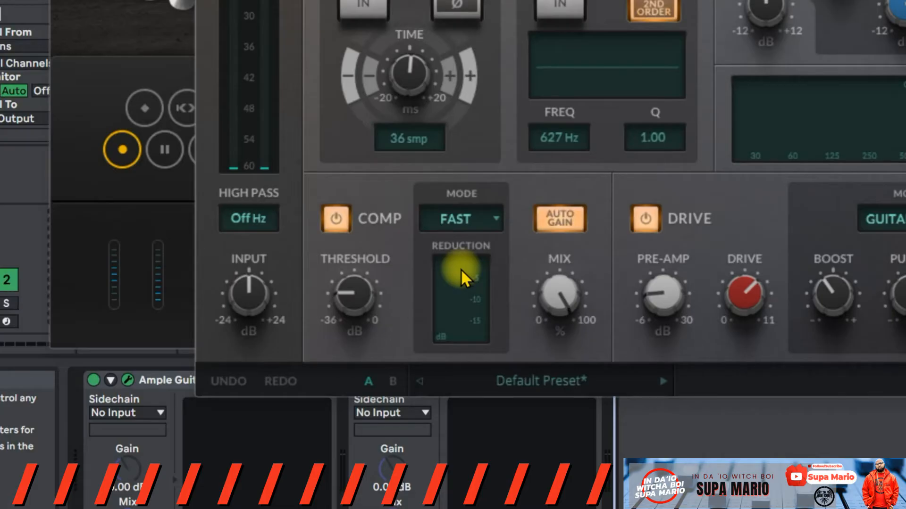
left_click(559, 210)
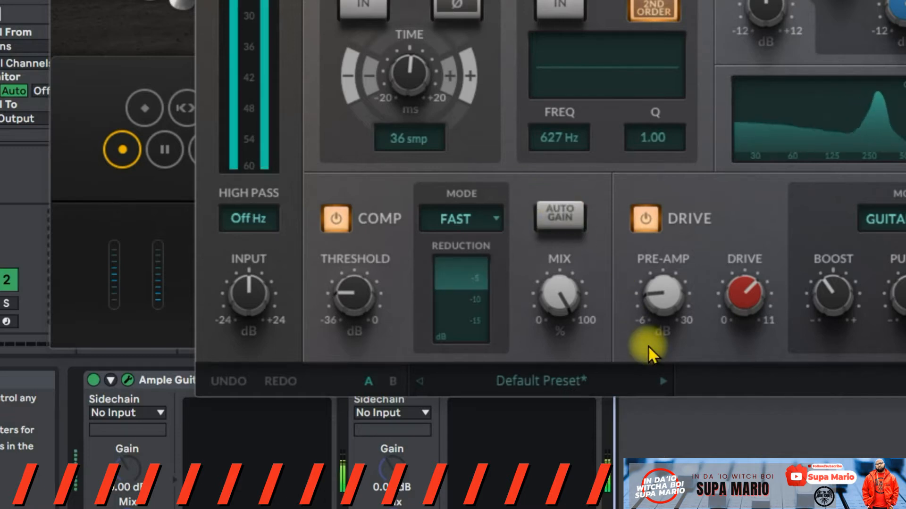
Step: Compare the guitar with the compressor bypassed and engaged, and toggle Auto Gain on and off again
left_click(330, 224)
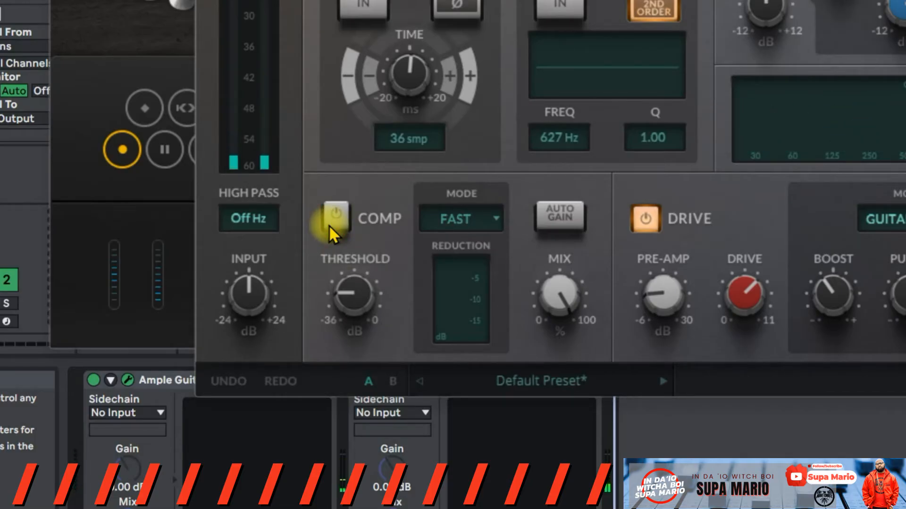
left_click(337, 218)
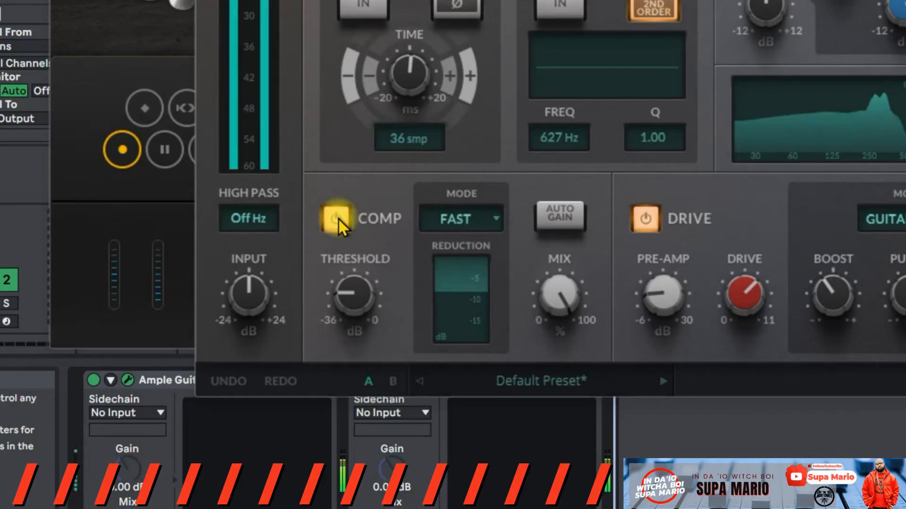
left_click(557, 216)
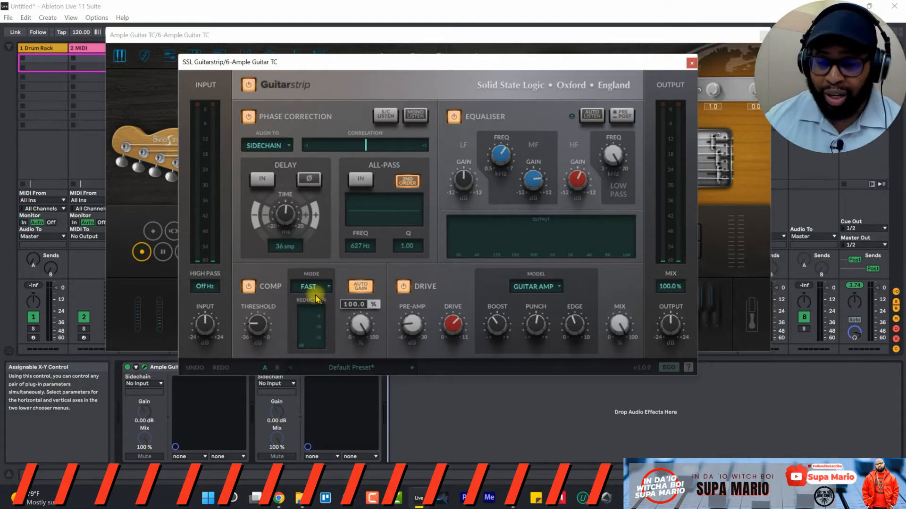
left_click(314, 289)
left_click(370, 305)
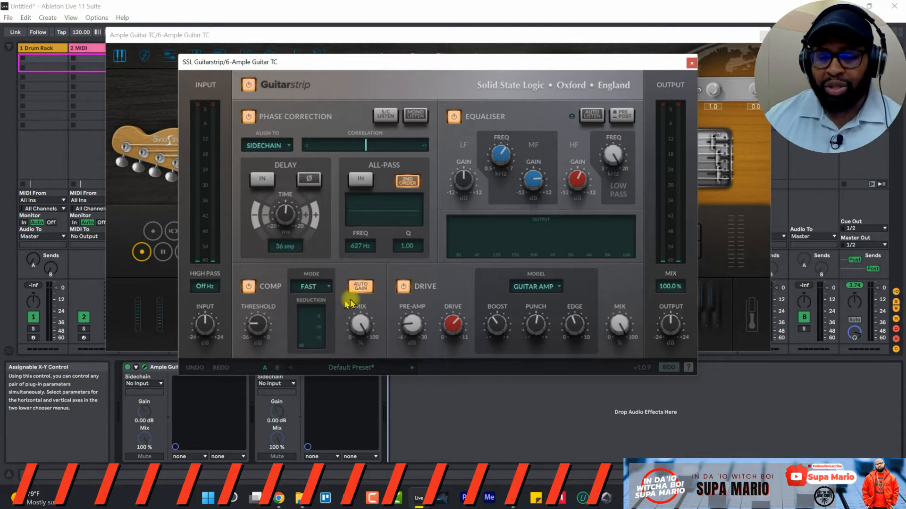
left_click(356, 289)
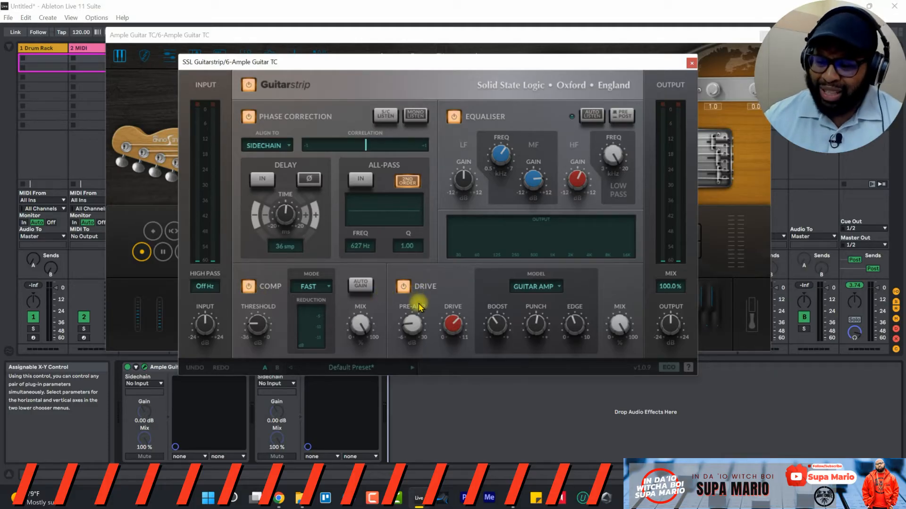
Step: Raise the Drive section's pre-amp gain past 9.0 dB to the middle of its range while the guitar plays
mouse_move(416, 326)
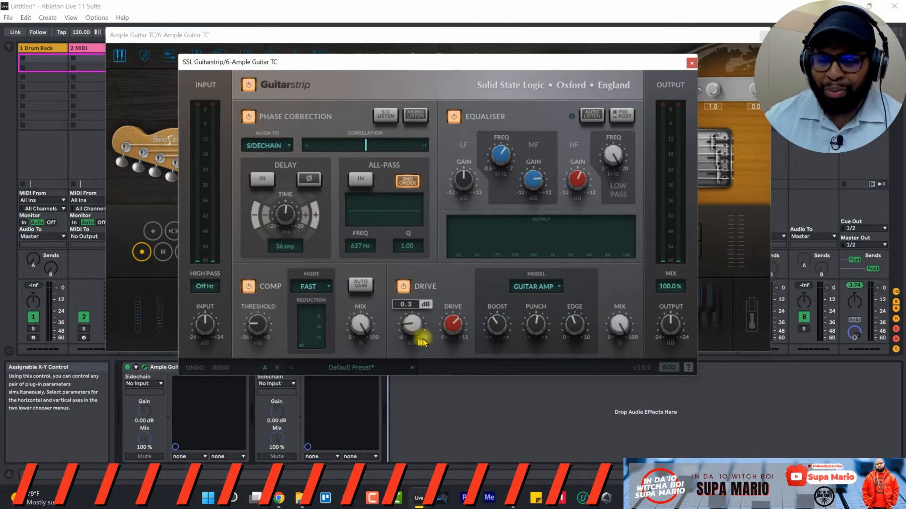
mouse_move(445, 327)
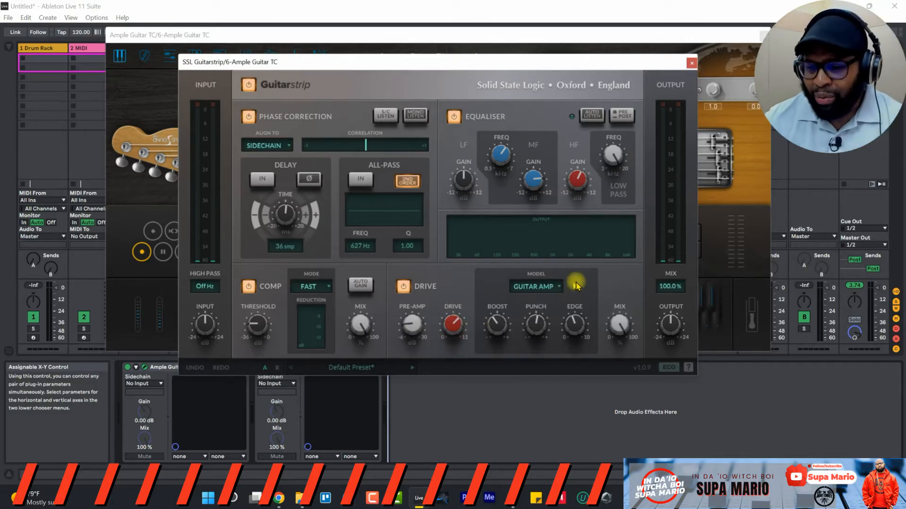
mouse_move(635, 337)
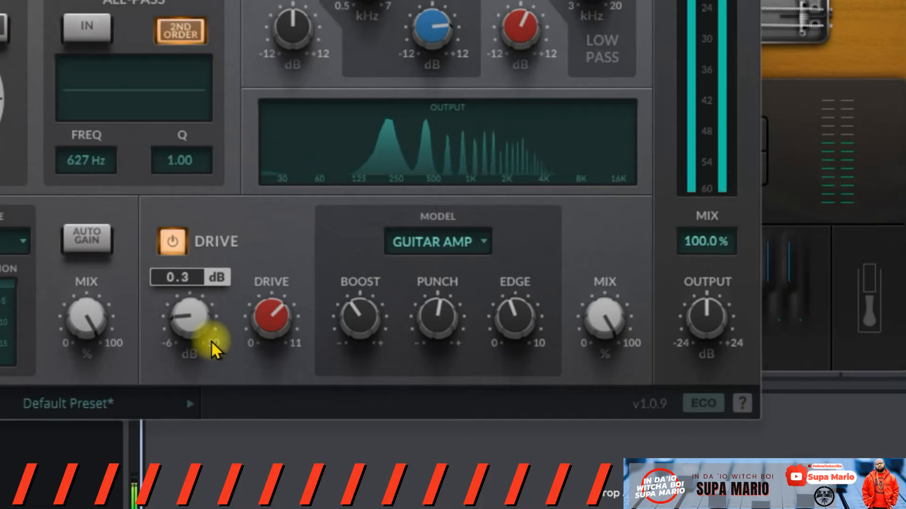
left_click_drag(202, 311, 196, 271)
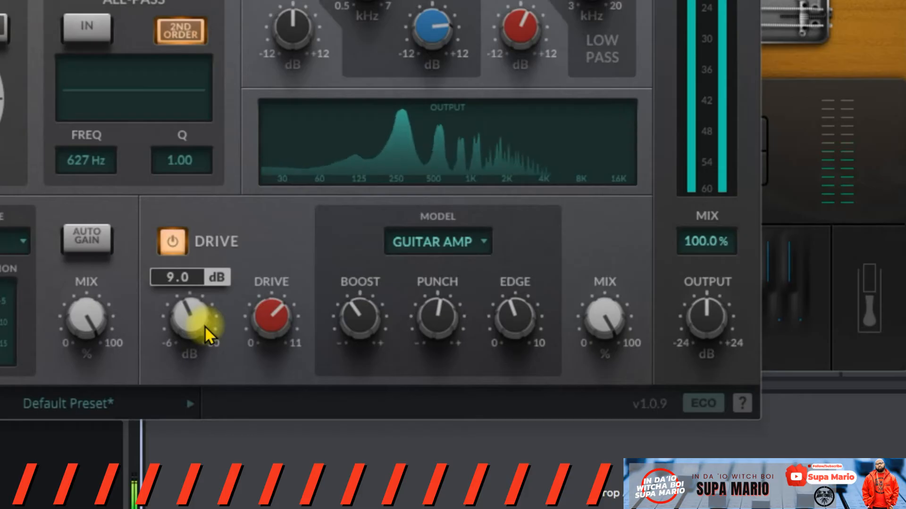
left_click_drag(205, 327, 208, 310)
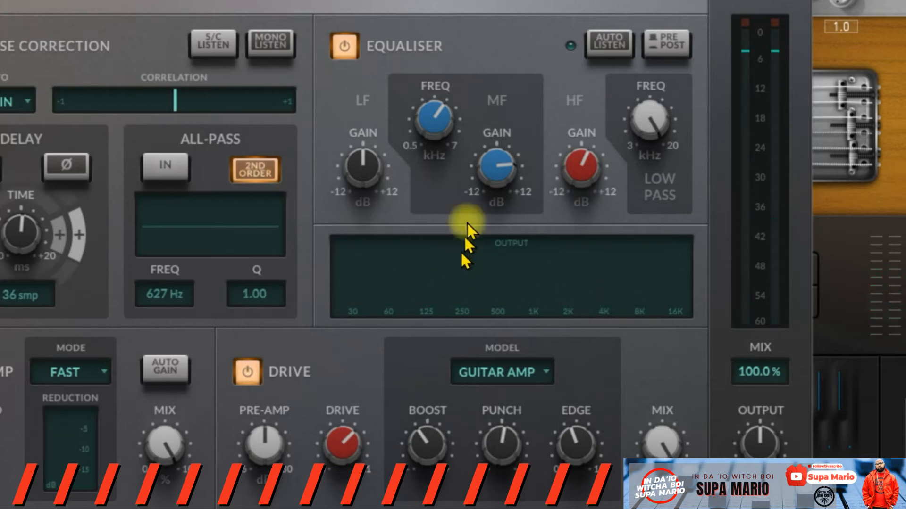
Step: Sweep the Drive amount from its minimum up to 11 while the guitar plays, and play again with the Drive section bypassed for comparison
mouse_move(496, 174)
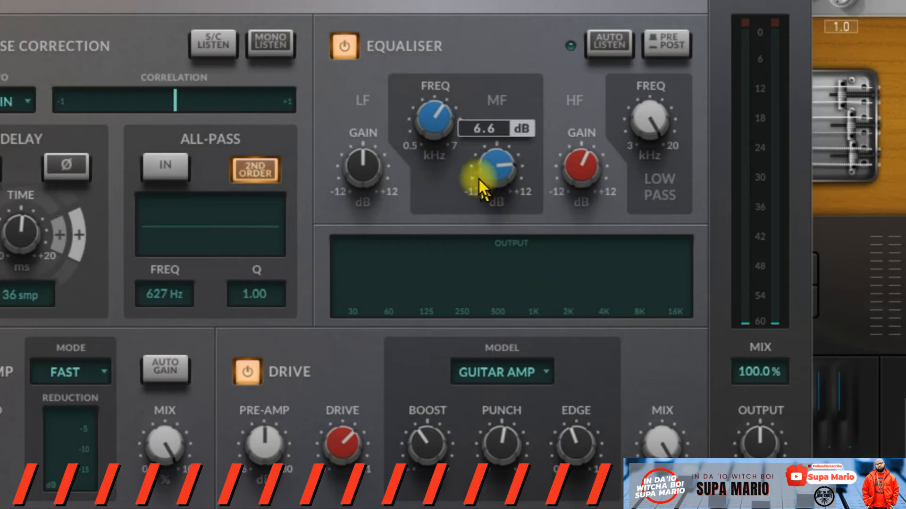
mouse_move(442, 130)
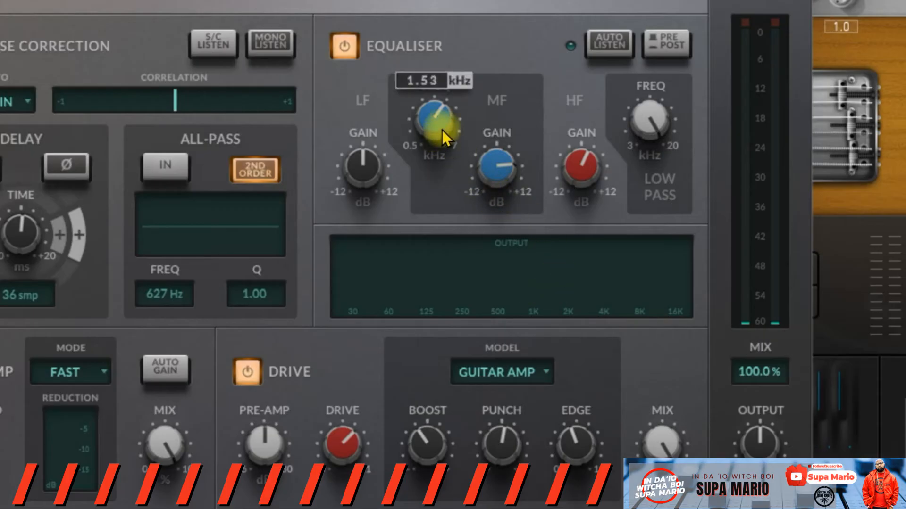
mouse_move(285, 453)
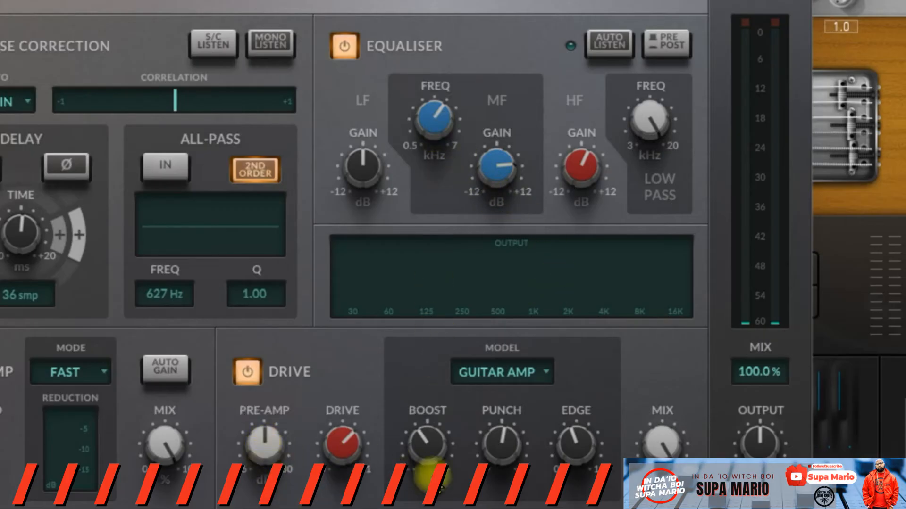
mouse_move(360, 456)
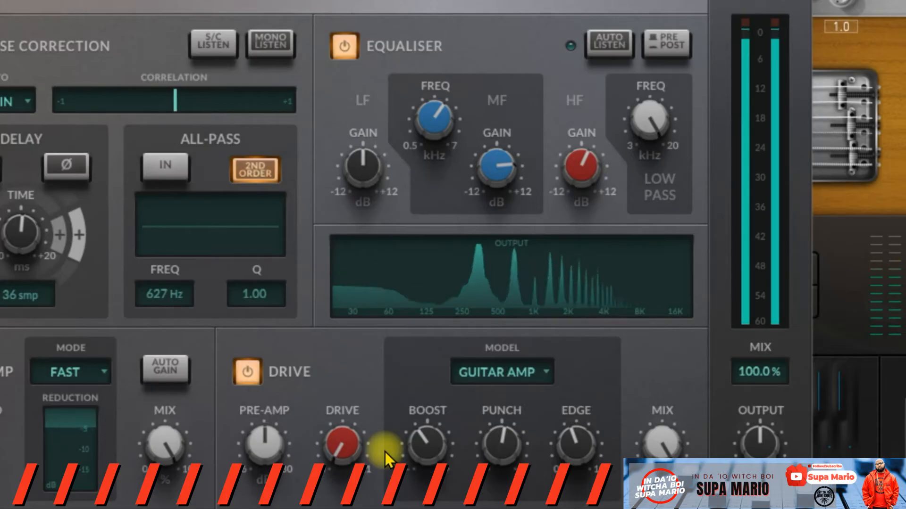
left_click_drag(352, 445, 346, 282)
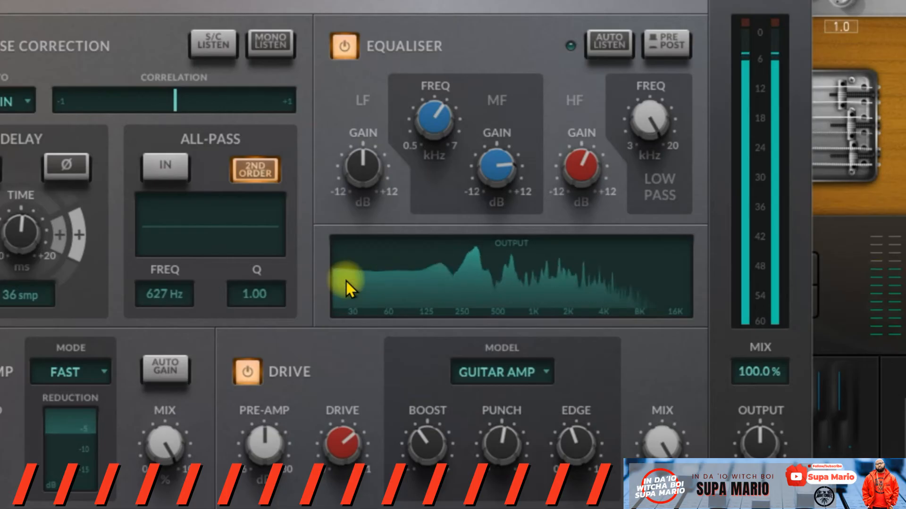
left_click_drag(351, 456, 358, 409)
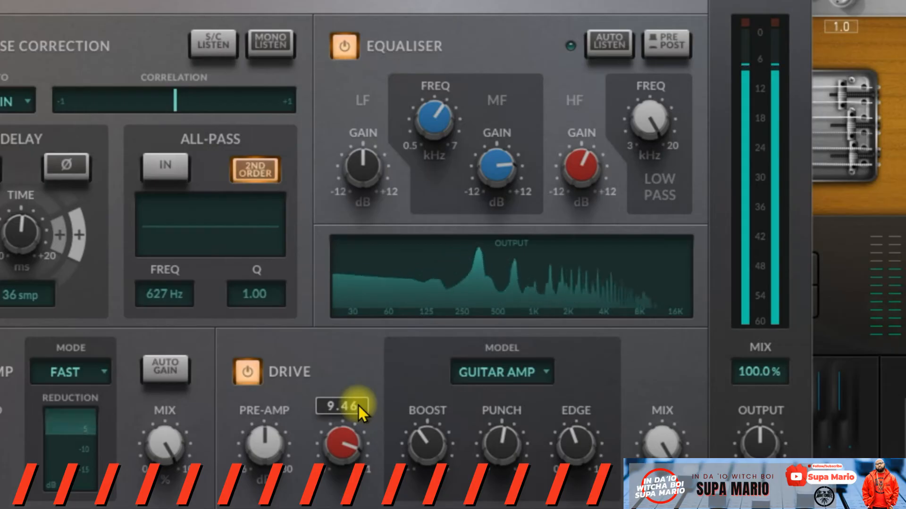
left_click_drag(336, 459, 327, 322)
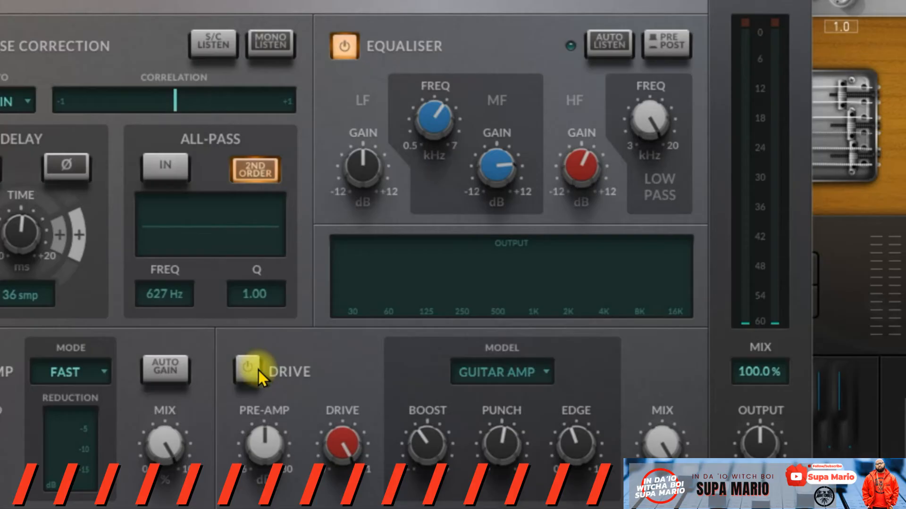
key("space")
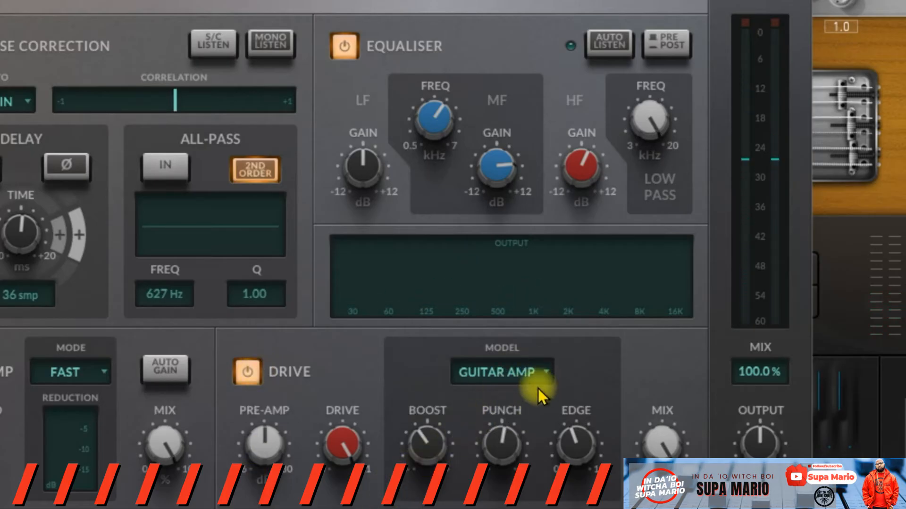
Step: Switch the Drive section's model to Bass Amp, and return it to Guitar Amp with the guitar playing
left_click(511, 372)
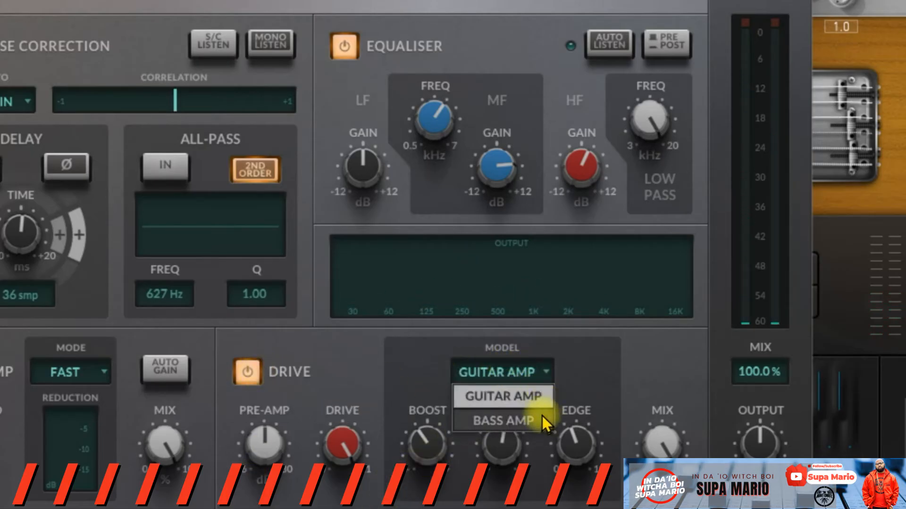
left_click(509, 419)
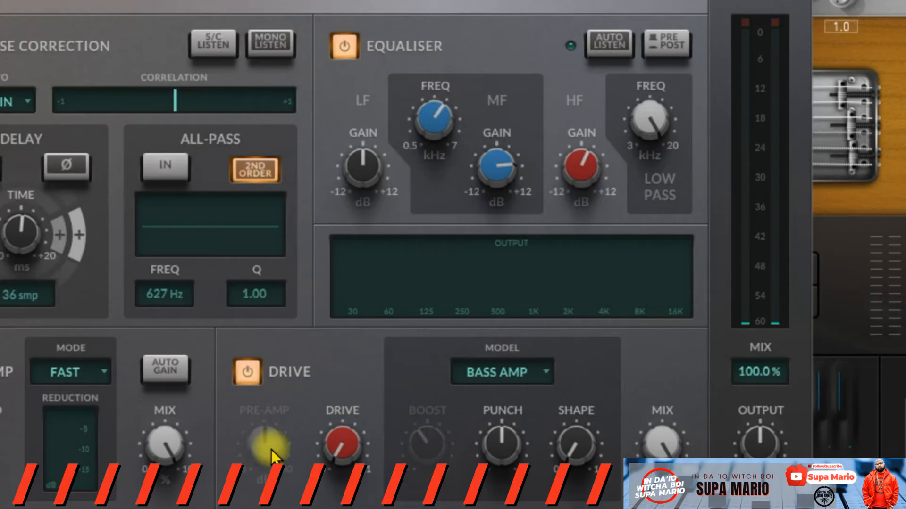
mouse_move(475, 412)
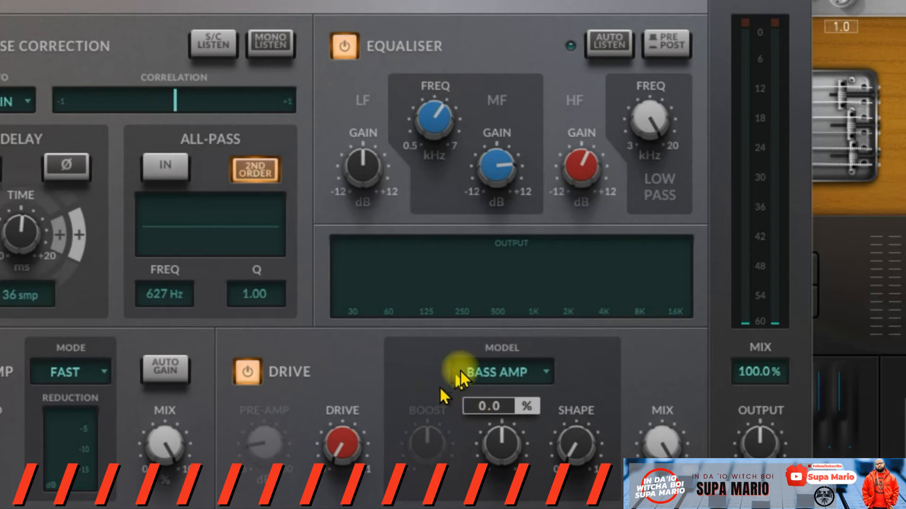
left_click(524, 375)
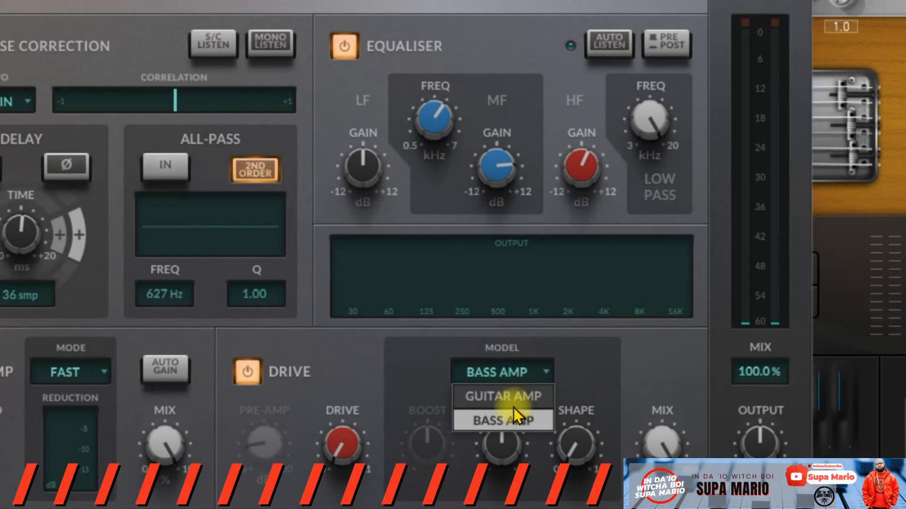
left_click(518, 399)
mouse_move(571, 467)
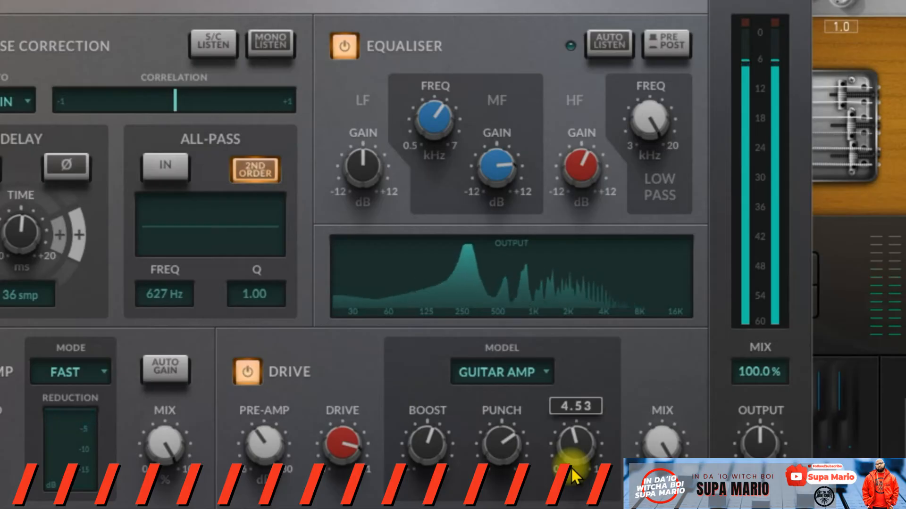
Step: Lower the Drive mix to 0%, toggle the Drive section for comparison while the guitar plays, and return the mix to 100%
mouse_move(688, 405)
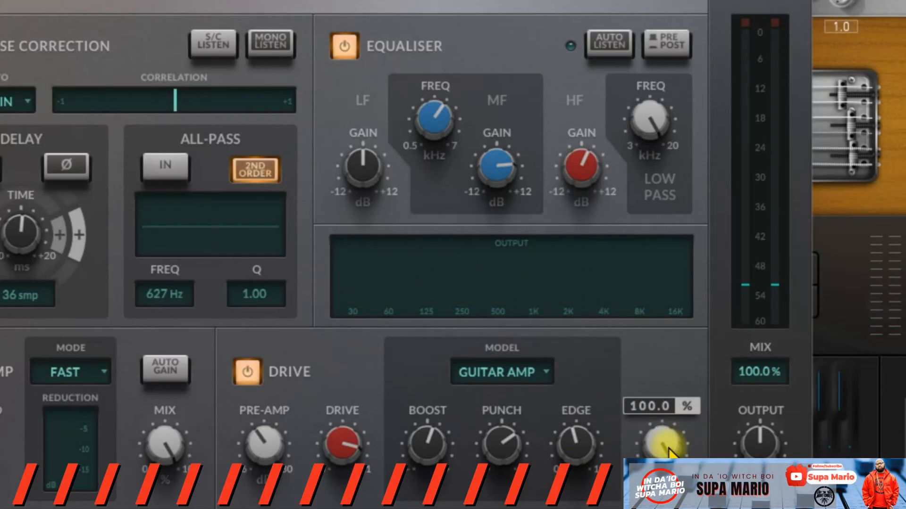
left_click_drag(670, 452, 670, 494)
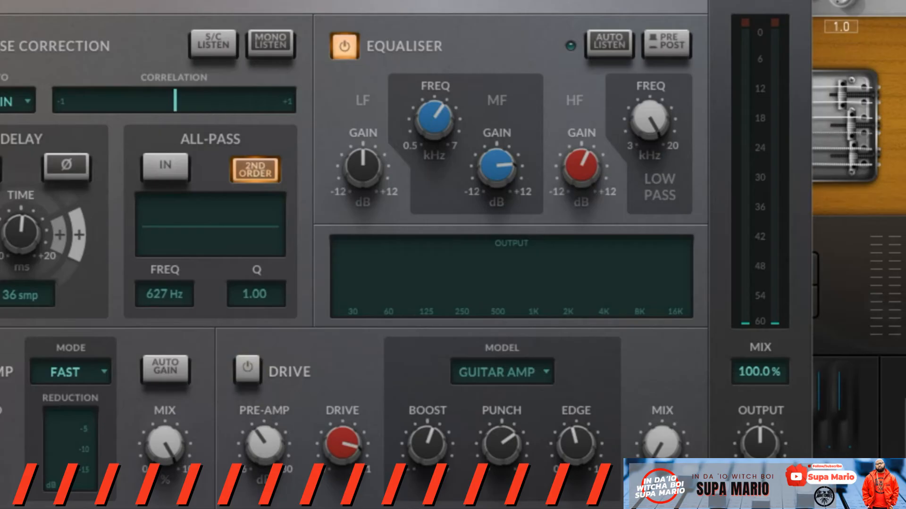
left_click(263, 364)
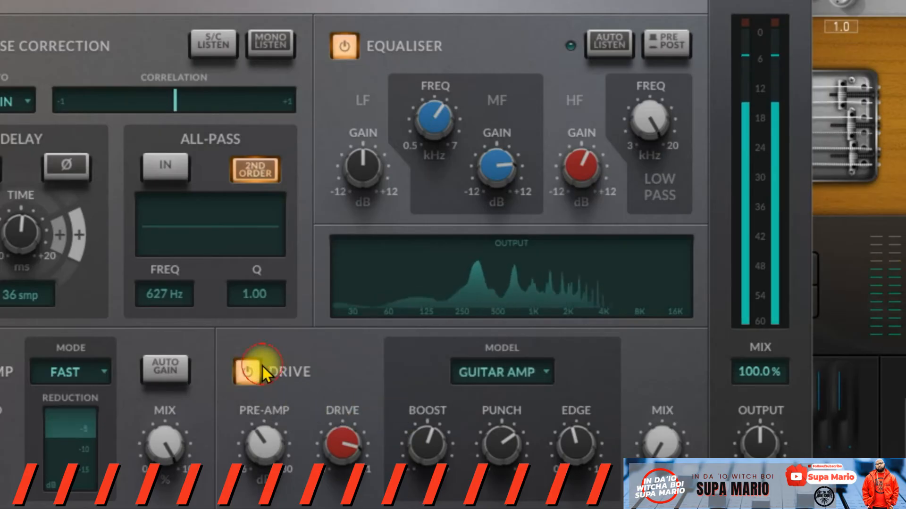
mouse_move(672, 455)
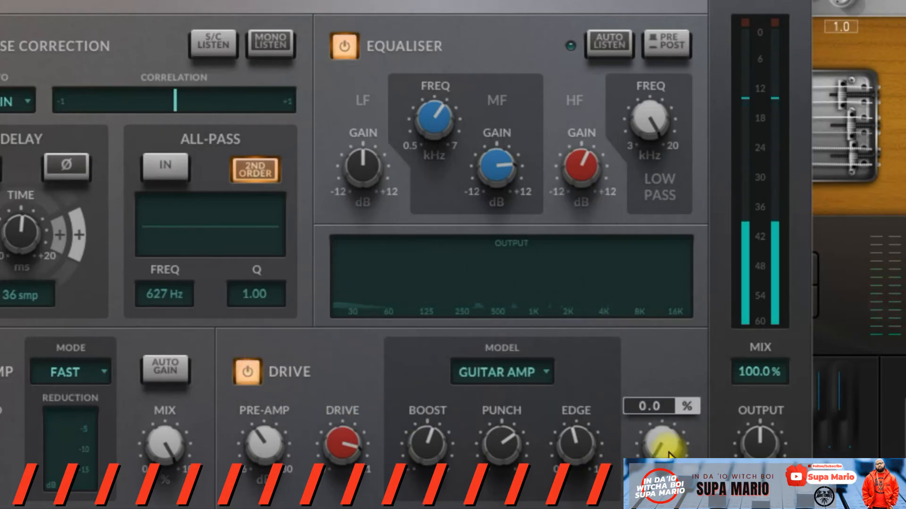
left_click_drag(669, 455, 682, 197)
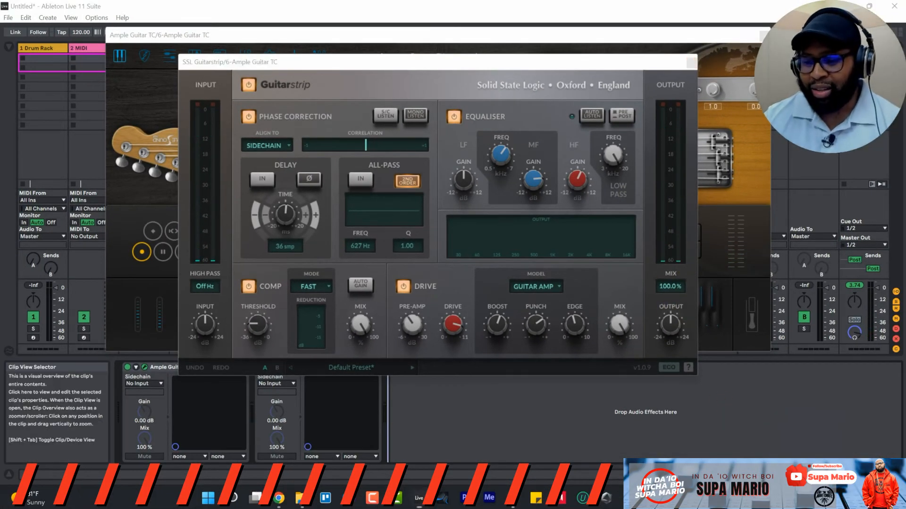
mouse_move(685, 309)
left_mouse_down()
mouse_move(698, 344)
mouse_move(679, 303)
mouse_move(658, 309)
mouse_move(677, 275)
left_mouse_up()
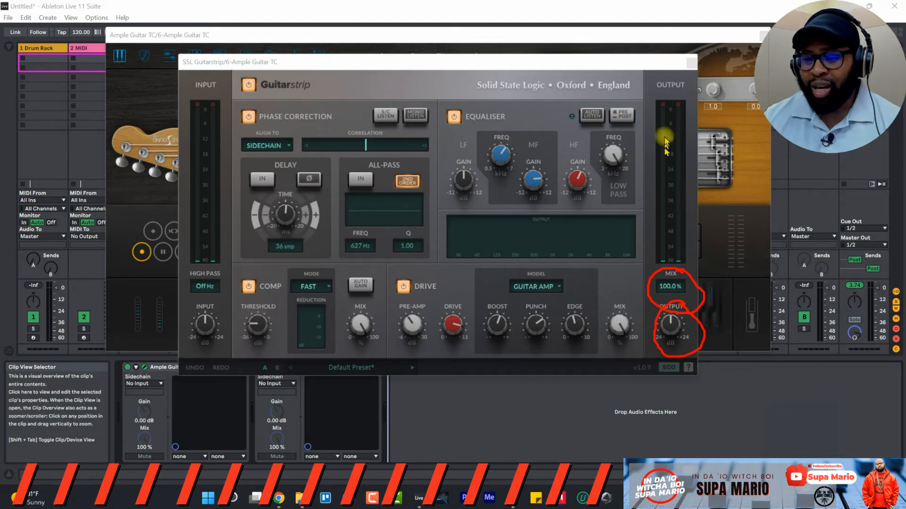
mouse_move(685, 100)
left_mouse_down()
mouse_move(682, 126)
mouse_move(680, 101)
left_mouse_up()
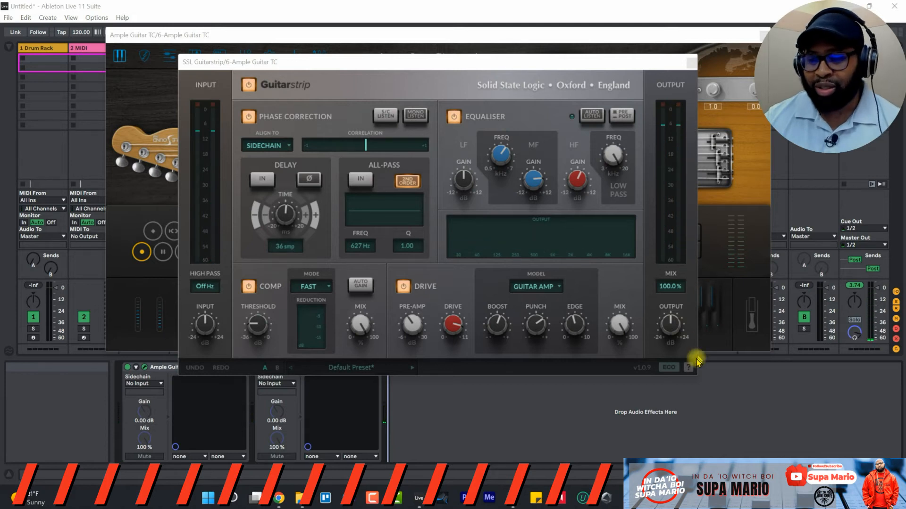
Step: Adjust the overall output level of the Ample Guitar TC track's Guitarstrip slightly
mouse_move(671, 328)
left_click_drag(671, 329, 675, 318)
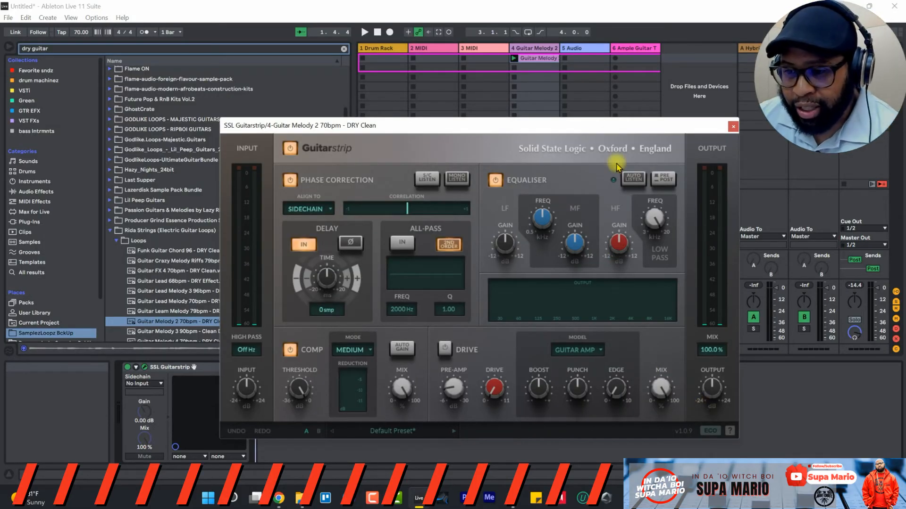
Step: Load the Default Preset in the Guitarstrip on the Guitar Melody 2 track
left_click(394, 432)
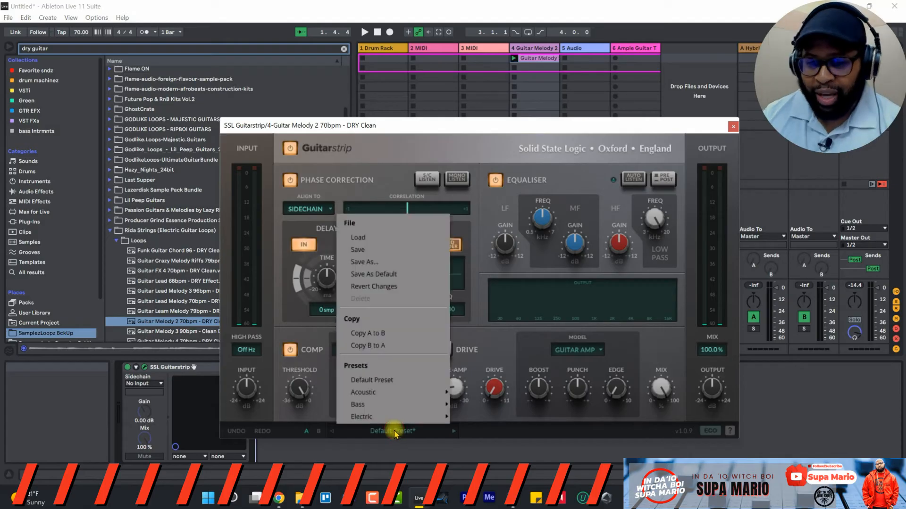
left_click(368, 381)
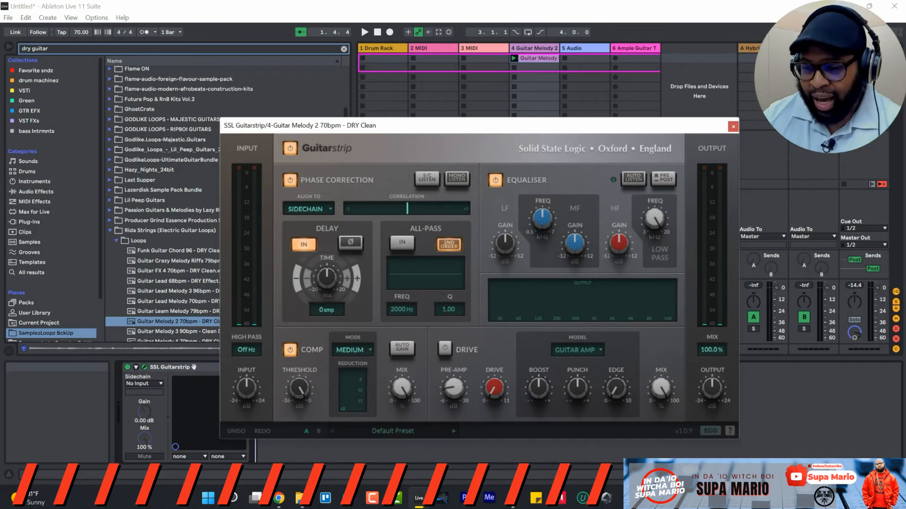
mouse_move(465, 419)
left_mouse_down()
mouse_move(404, 458)
mouse_move(415, 410)
left_mouse_up()
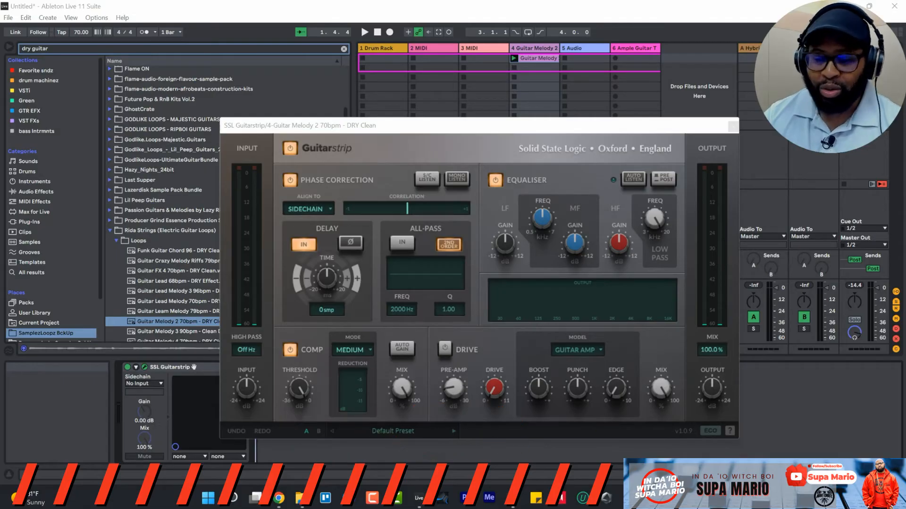
Step: Look through Guitarstrip's factory preset categories, including Acoustic and Electric
left_click(403, 432)
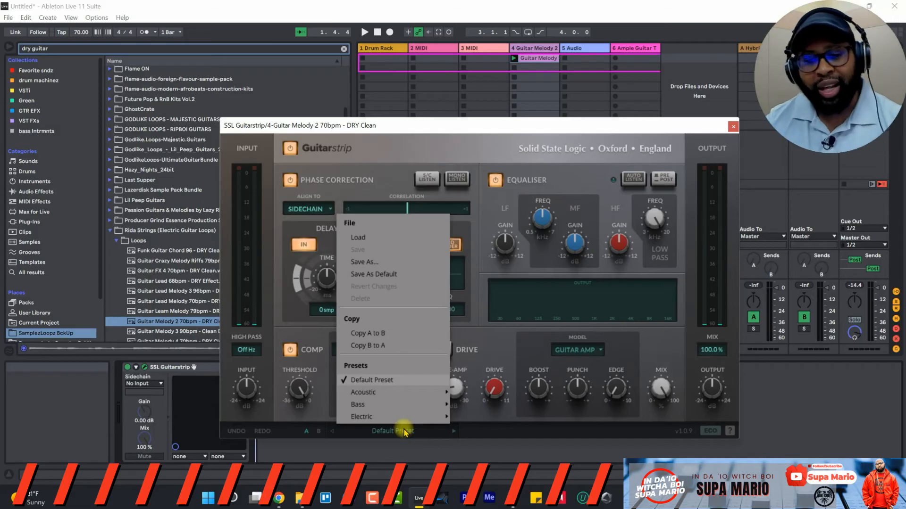
mouse_move(400, 397)
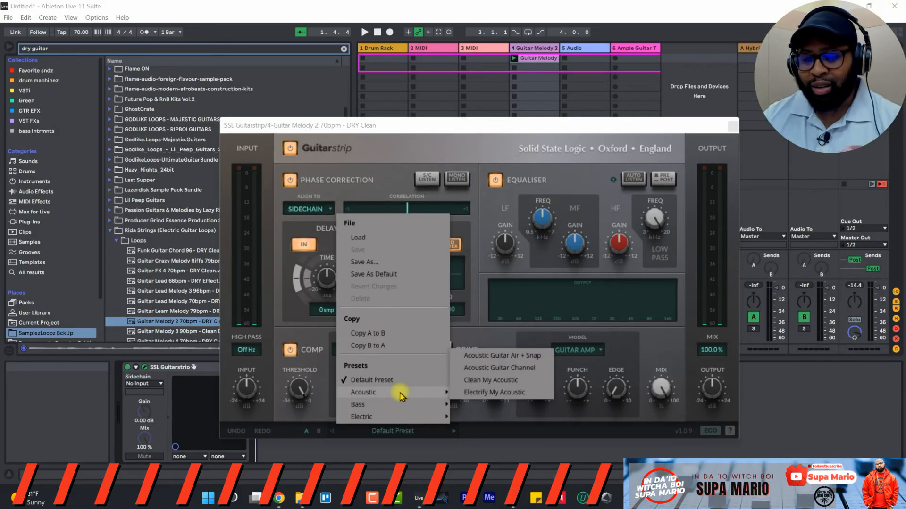
mouse_move(387, 418)
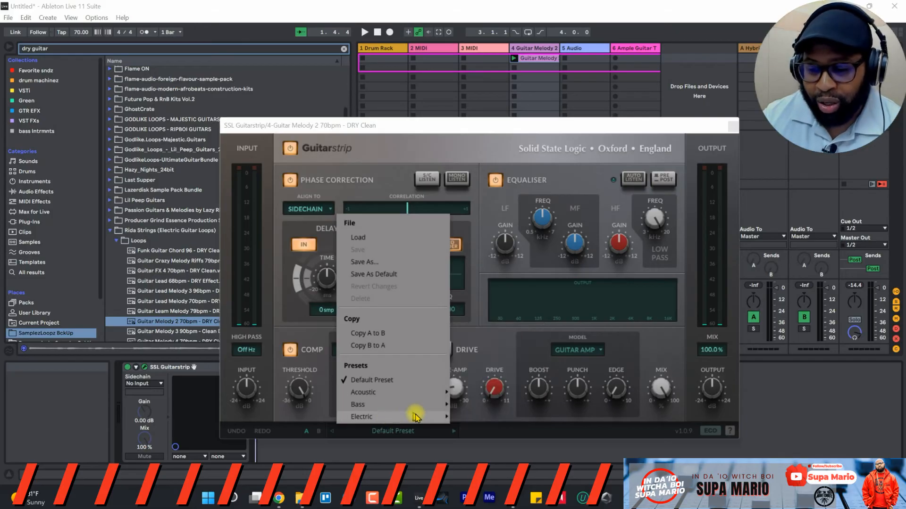
Step: Play the Guitar Melody 2 clip with the default preset, open the clip's details, and load the electric preset Driving Riff
key("space")
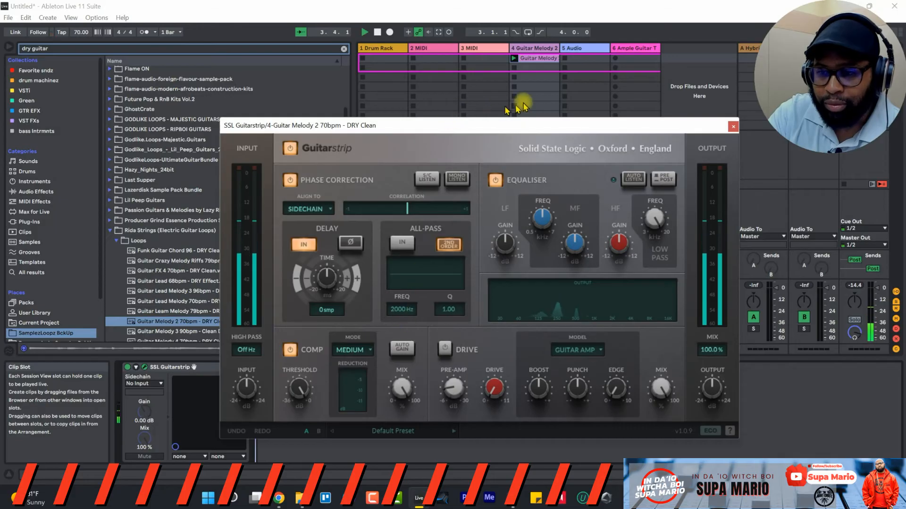
left_click(538, 57)
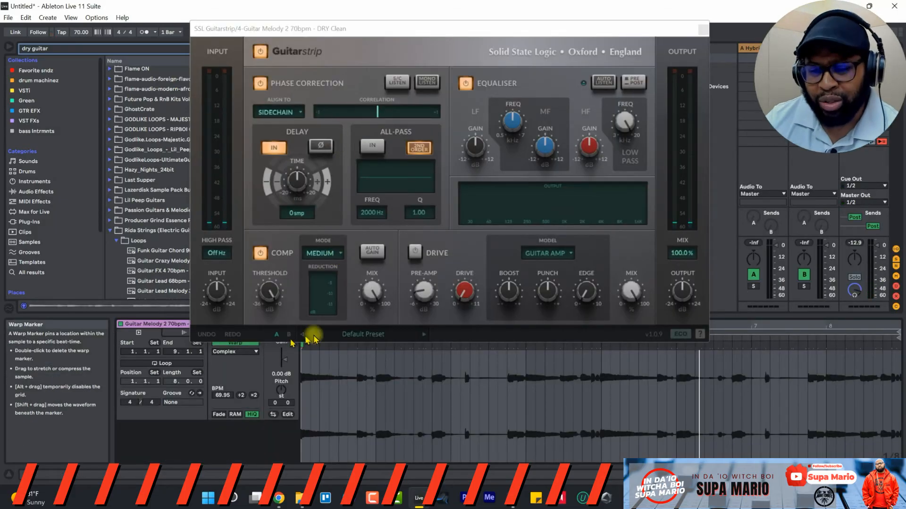
left_click(368, 333)
mouse_move(373, 320)
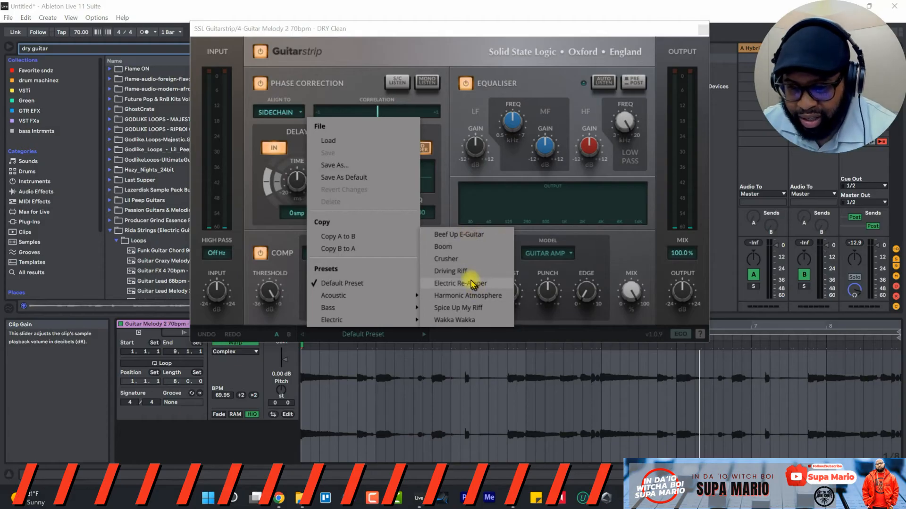
left_click(460, 273)
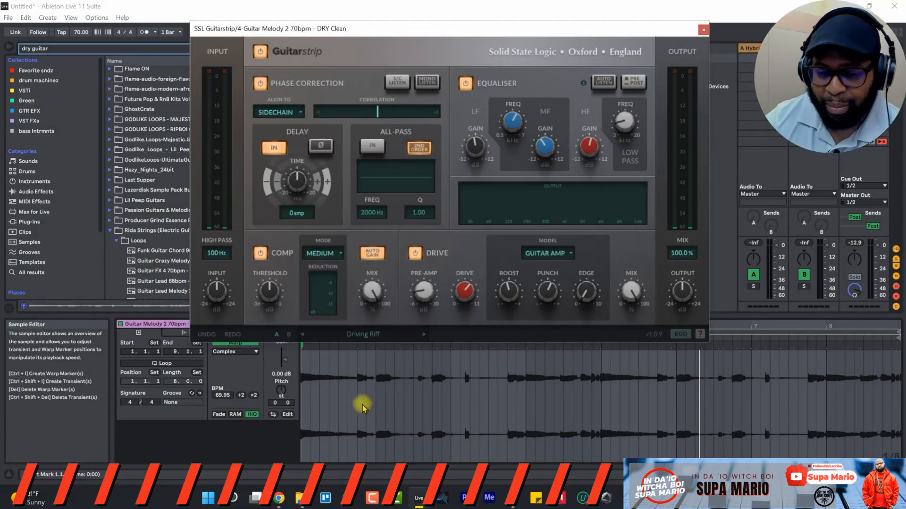
Step: While the melody plays, lower the LF gain, set the high pass to 300 Hz and raise the HF gain to about 7.7 dB
key("space")
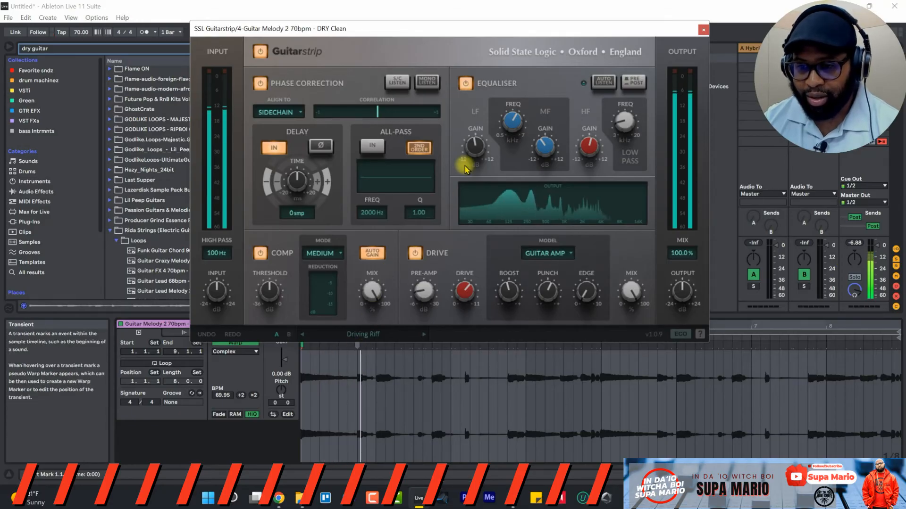
mouse_move(473, 148)
left_click_drag(472, 156, 474, 189)
mouse_move(222, 291)
left_click_drag(217, 255, 222, 204)
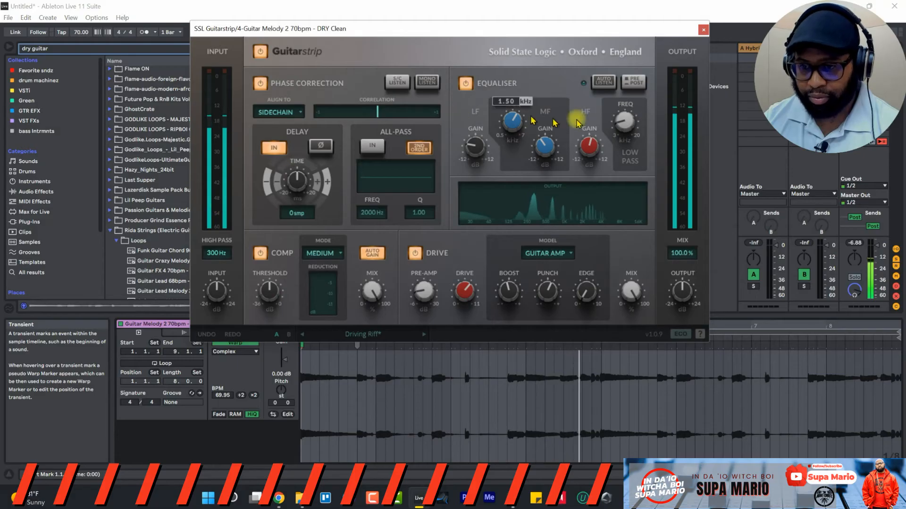
left_click_drag(590, 144, 590, 108)
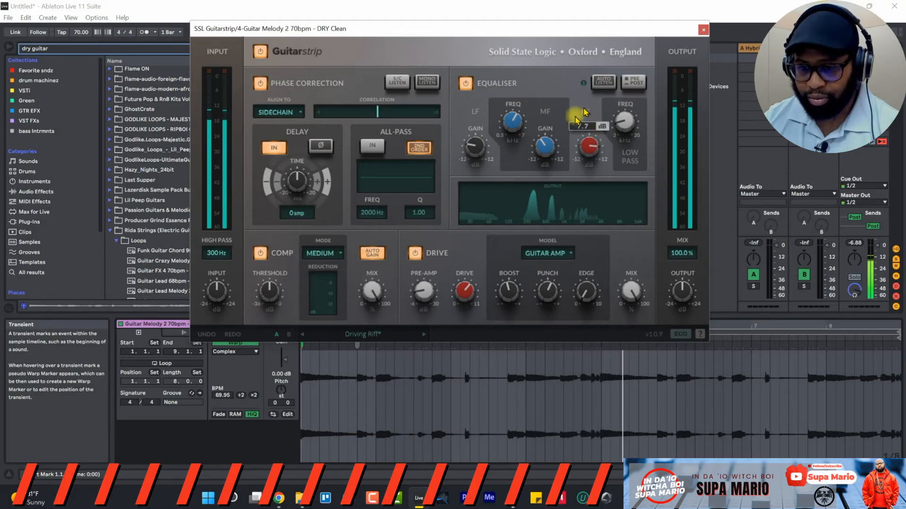
Step: Raise the Drive section's drive, punch and edge and adjust its boost slightly while the melody plays, and stop playback
left_click_drag(465, 288, 464, 258)
left_click_drag(507, 290, 507, 295)
left_click_drag(548, 291, 548, 270)
left_click_drag(580, 293, 579, 264)
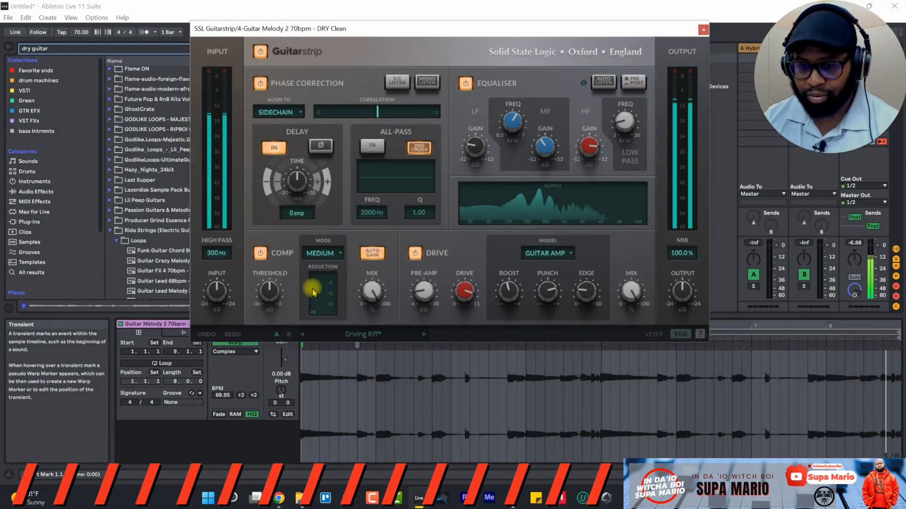
key("space")
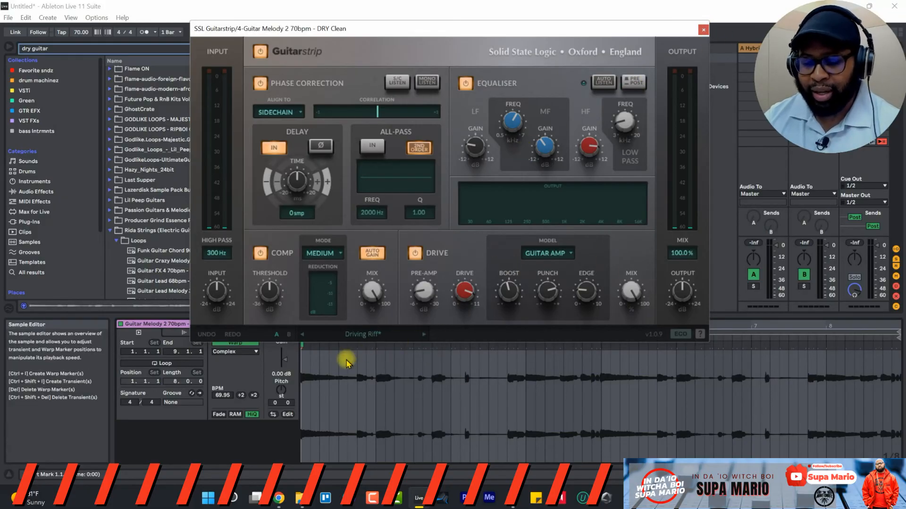
Step: Play the melody and compare it with the whole Guitarstrip plug-in bypassed and engaged
key("space")
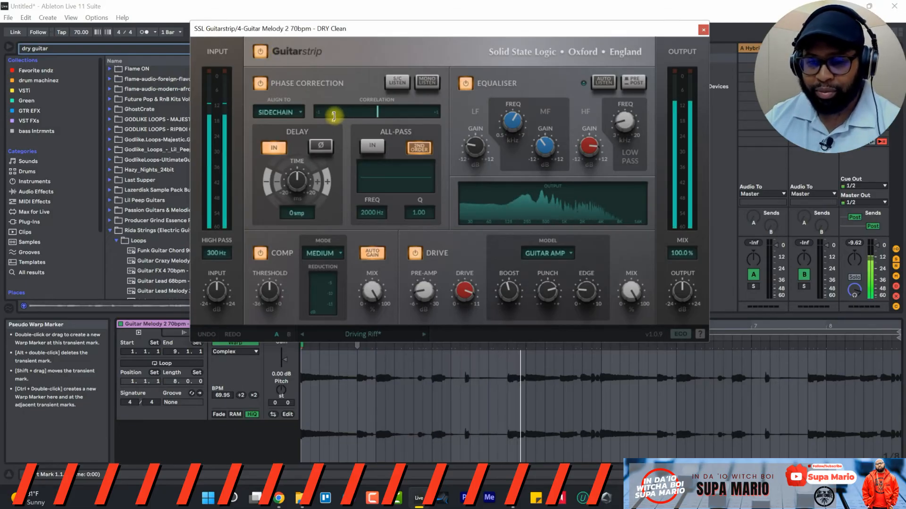
left_click(262, 52)
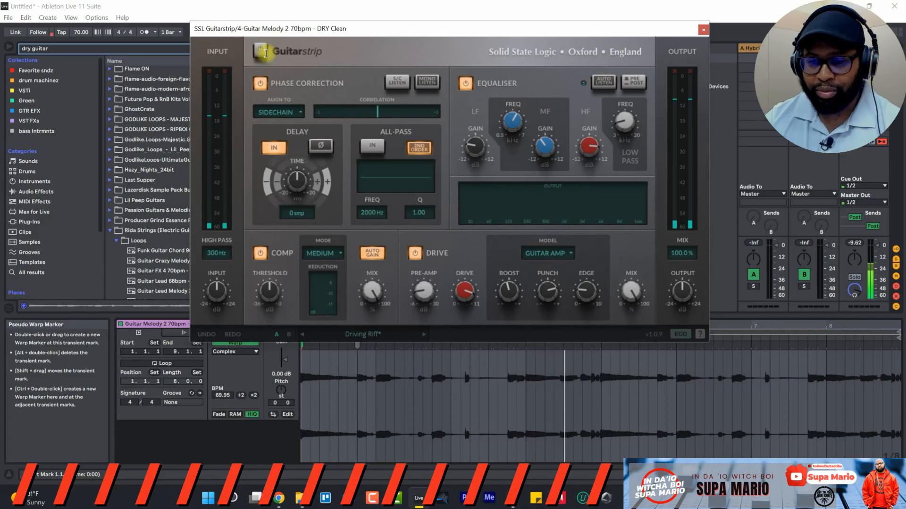
left_click(262, 52)
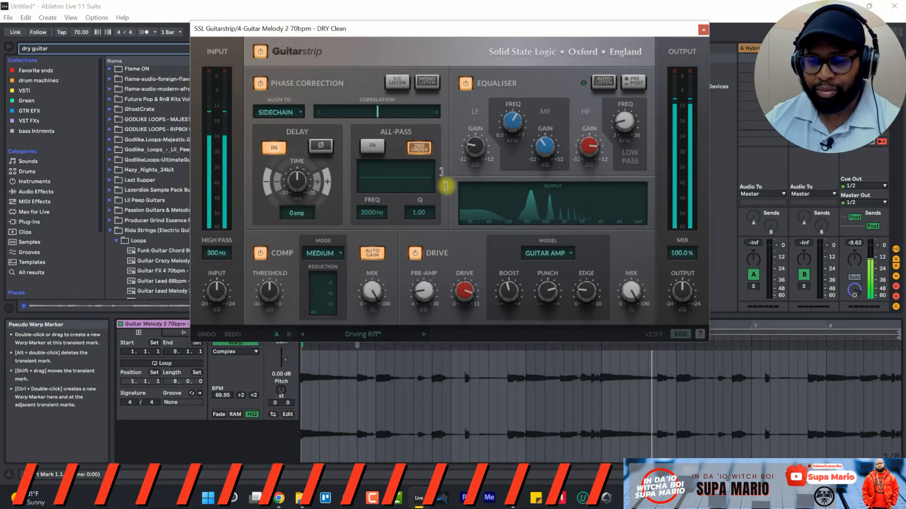
Step: Lower the plug-in's output to about -3.4 dB during playback, and close the plug-in window with playback stopped
left_click_drag(688, 307, 681, 298)
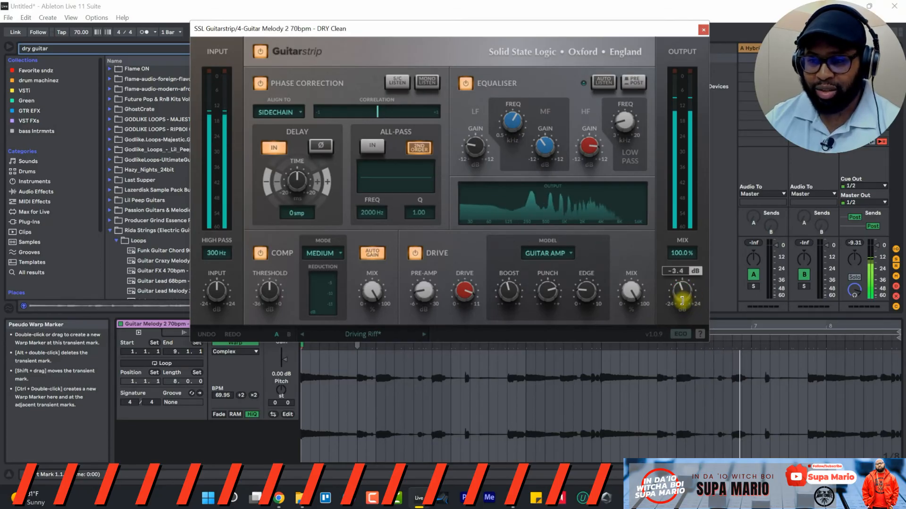
left_click_drag(682, 300, 683, 298)
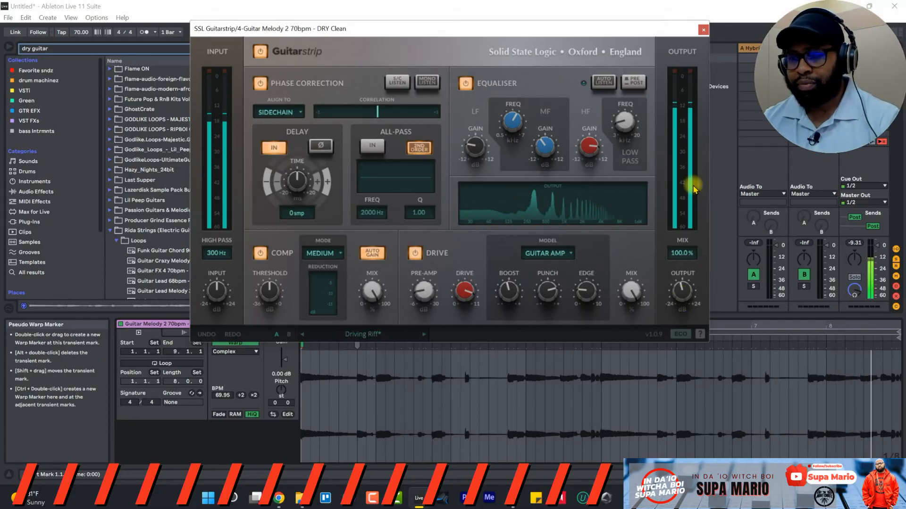
key("space")
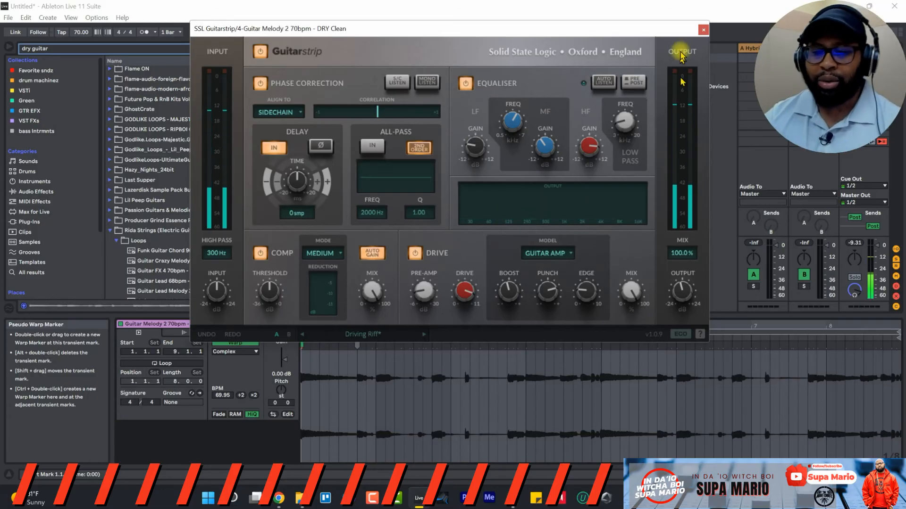
left_click(703, 30)
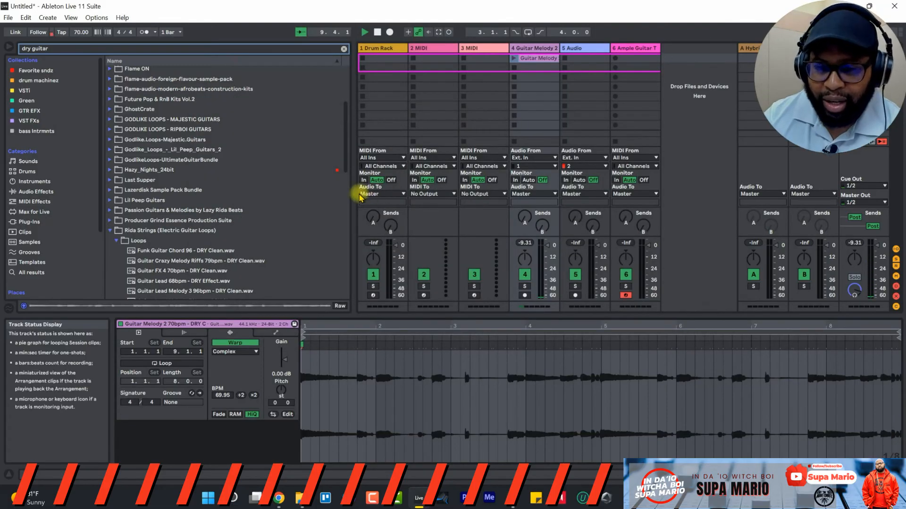
Step: Replace track 4's clip with Guitar Riff LEAD Crazy 89bpm - DRY Clean.wav, played at tempo 89 with Complex warp mode
scroll(245, 232, "down", 7)
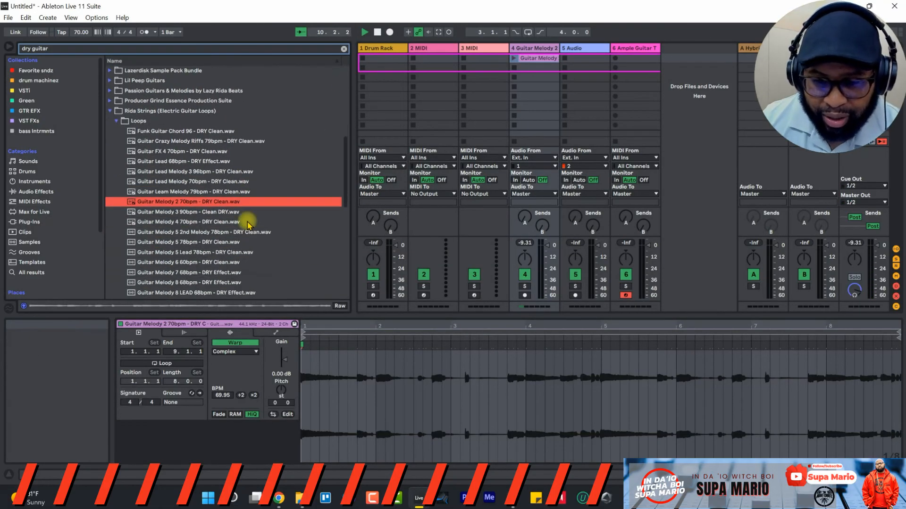
scroll(231, 247, "down", 3)
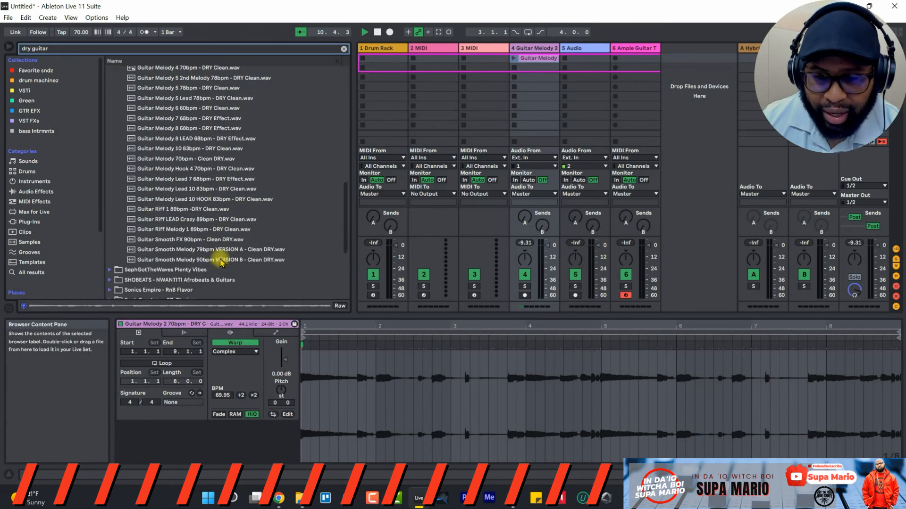
scroll(220, 230, "up", 3)
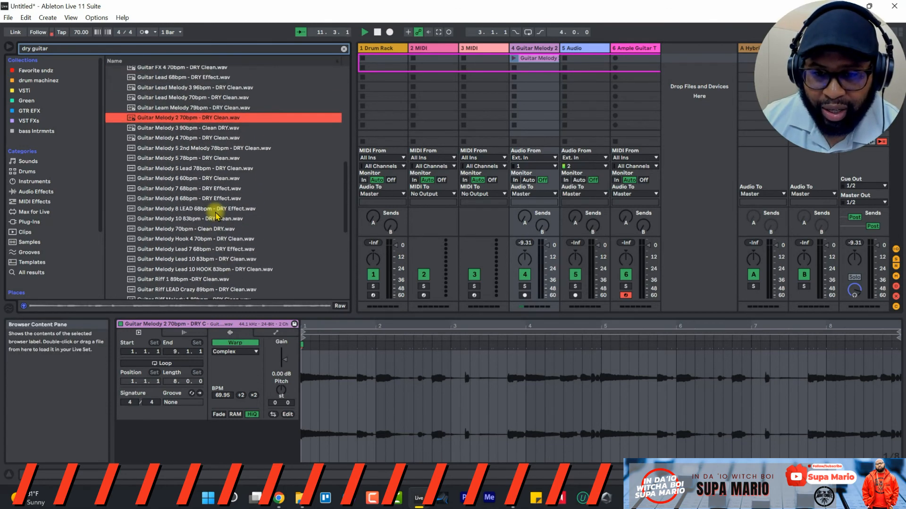
scroll(193, 95, "down", 4)
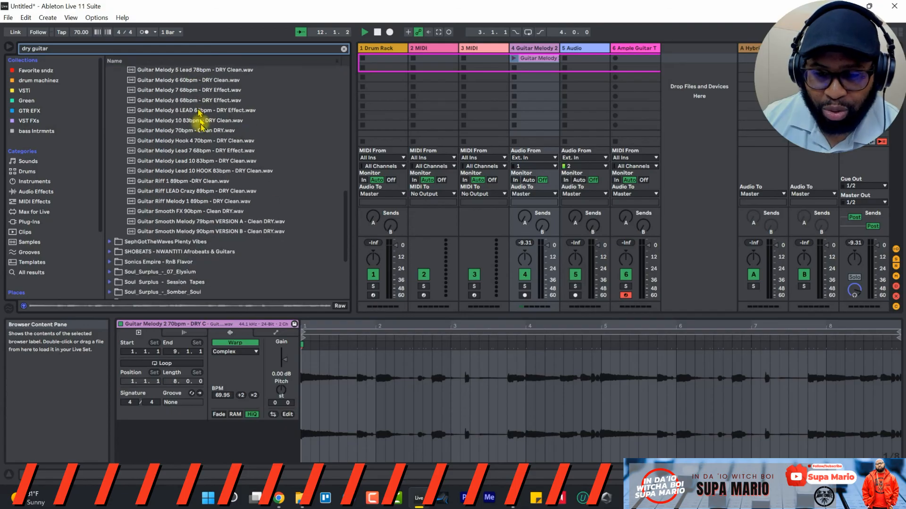
left_click_drag(178, 191, 530, 58)
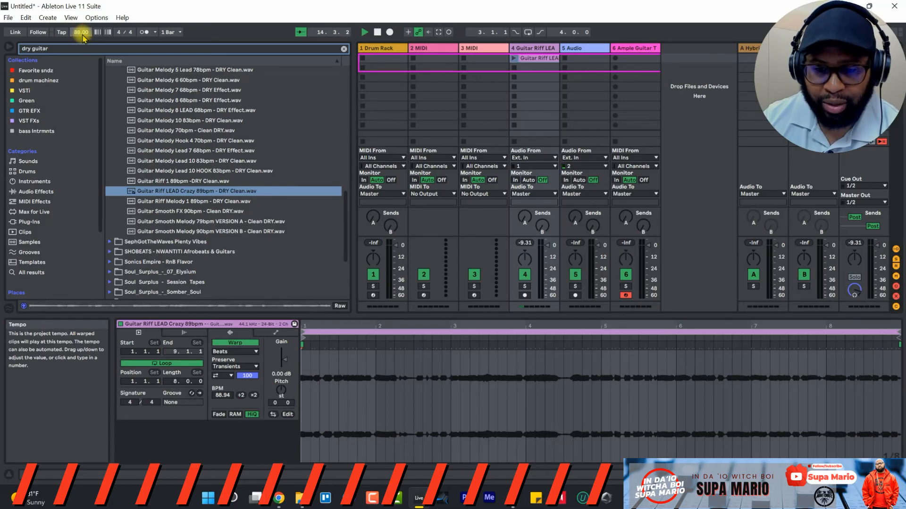
left_click(234, 351)
left_click(231, 393)
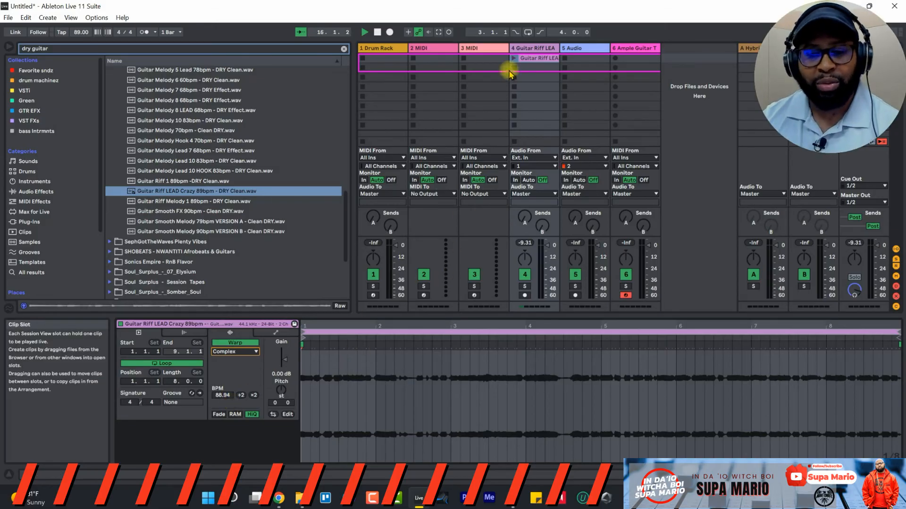
Step: Open the Guitarstrip plug-in on the guitar riff track and load its Default Preset
double_click(533, 48)
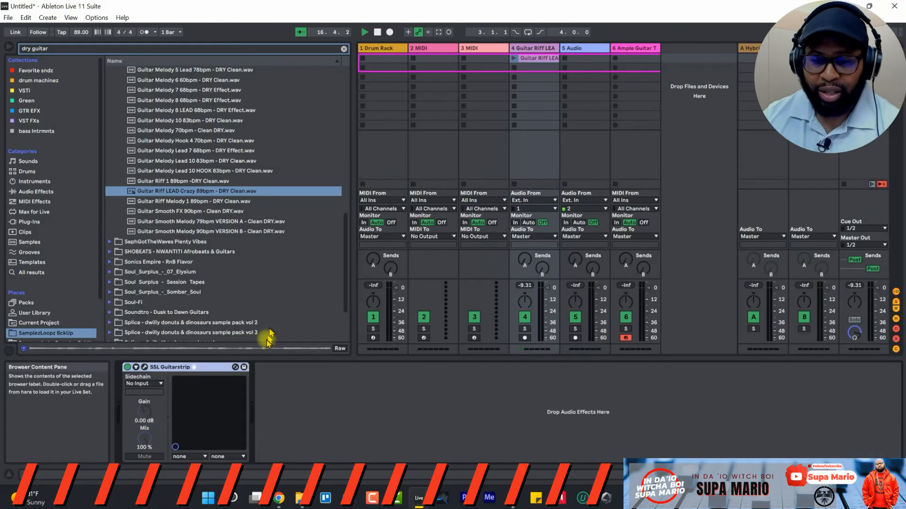
left_click(144, 367)
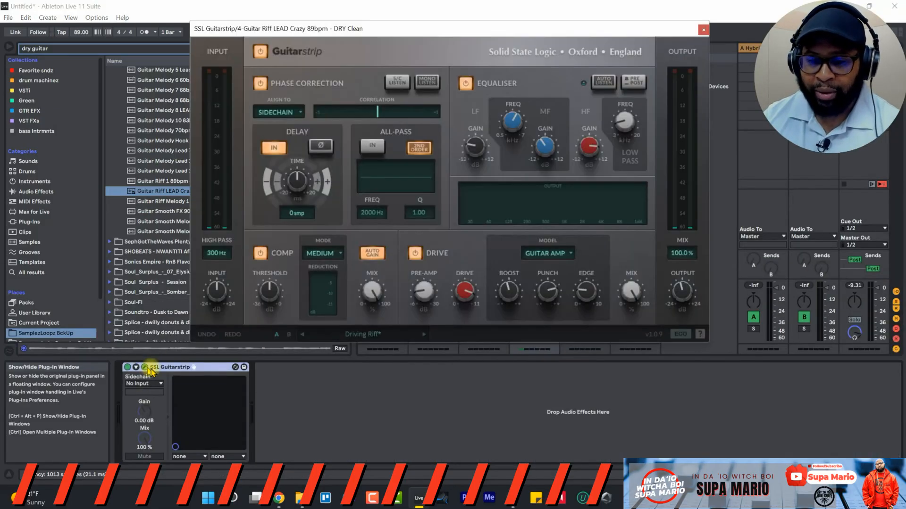
left_click(412, 322)
left_click(347, 283)
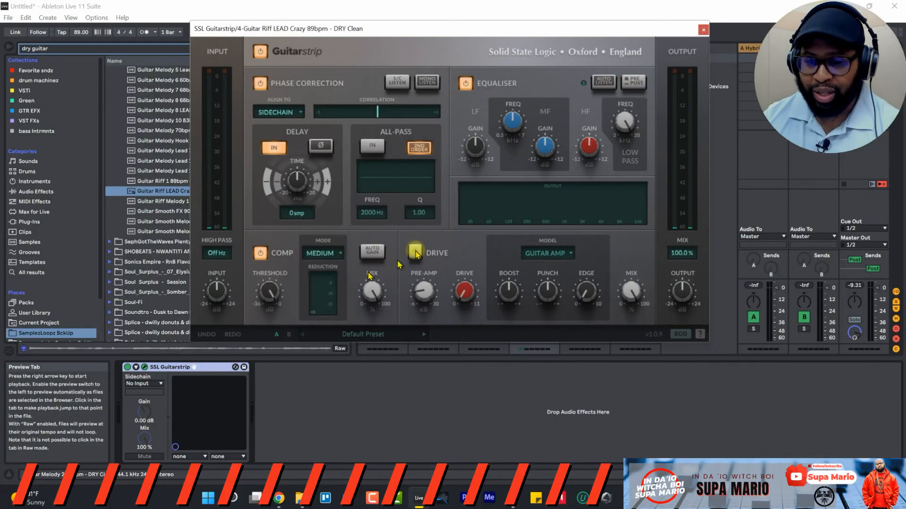
Step: Bypass the whole plug-in and play the dry guitar riff clip, moving the plug-in window clear of the clip slots
left_click_drag(332, 29, 409, 184)
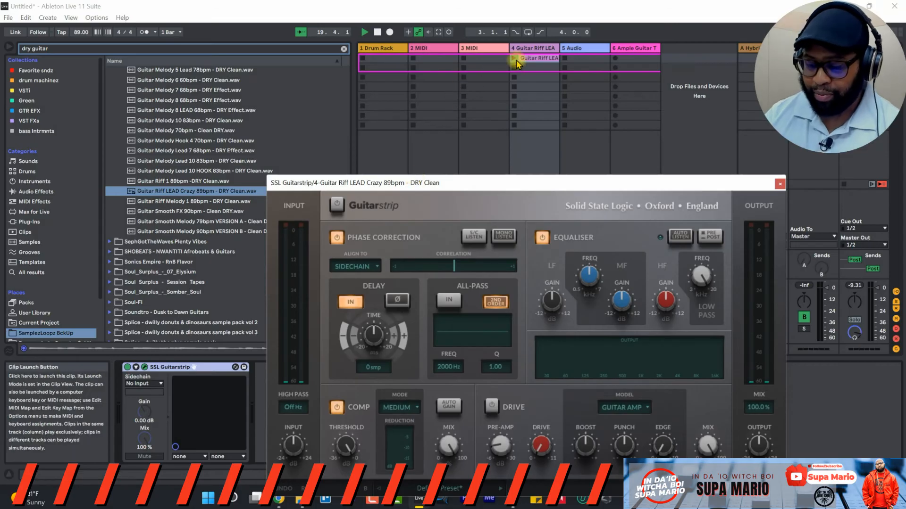
left_click_drag(471, 189, 476, 113)
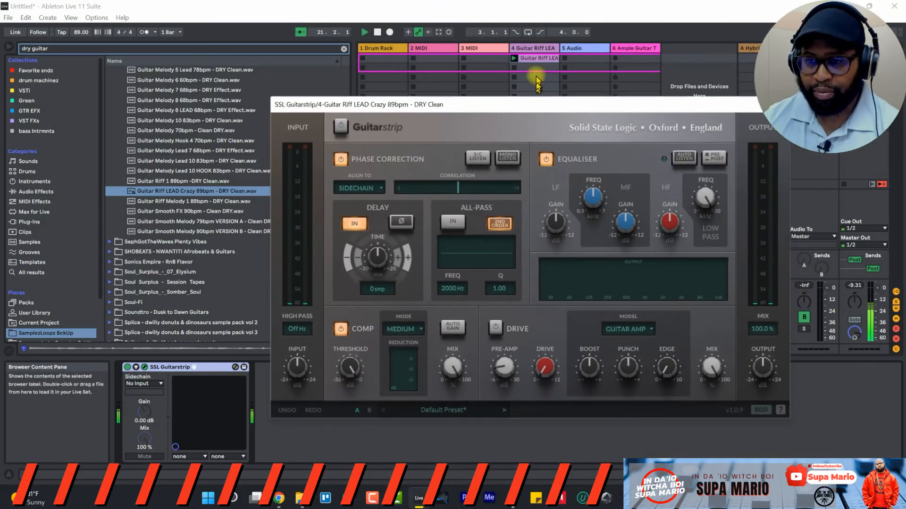
left_click(540, 58)
left_click_drag(532, 105, 480, 31)
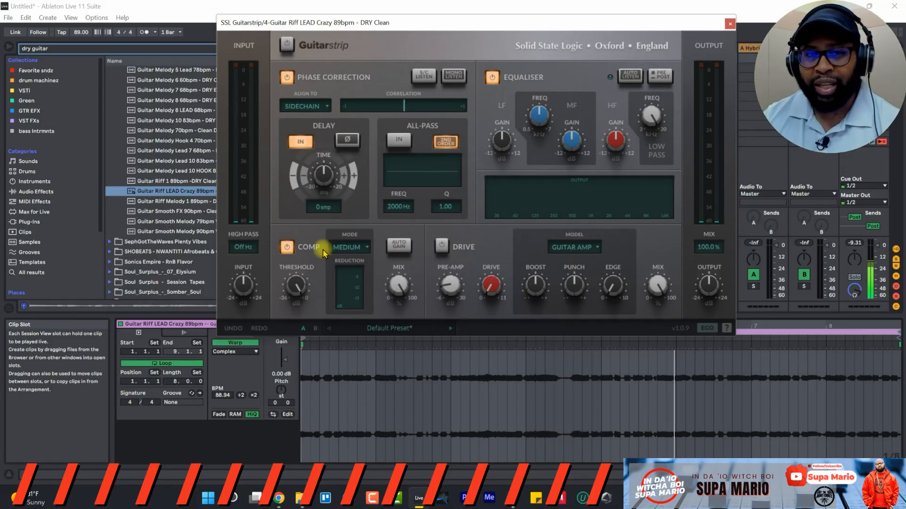
Step: Load the Electric preset Spice Up My Riff and have the Guitarstrip plug-in engaged
left_click(415, 331)
mouse_move(413, 315)
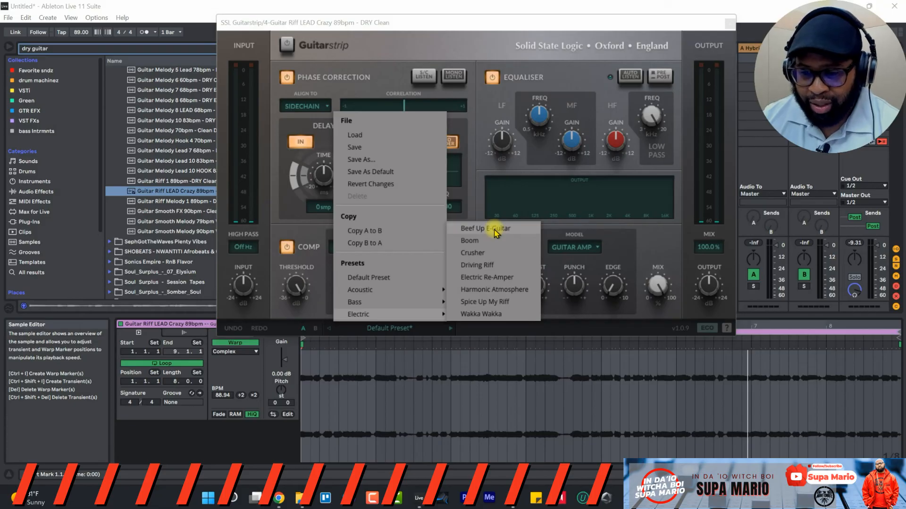
left_click(492, 302)
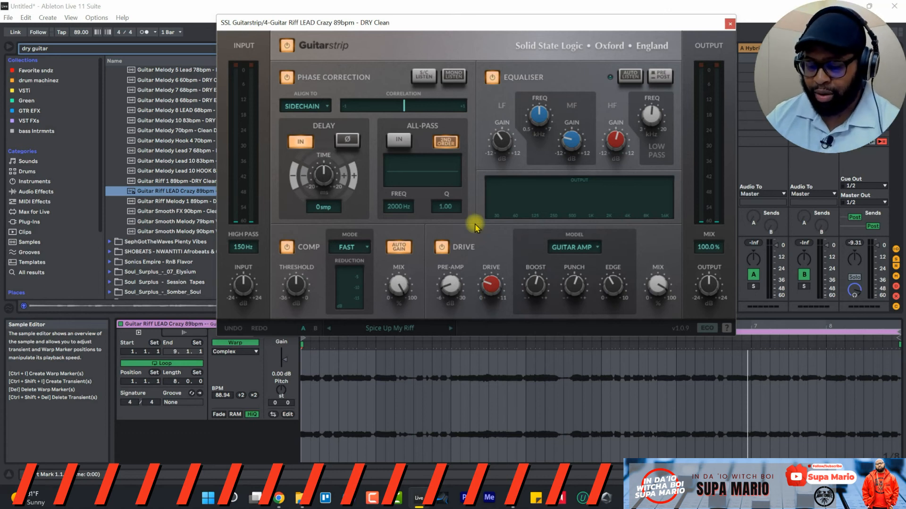
Step: Play the riff and set the high pass to 239 Hz and the LF gain to about -5.6 dB
key("space")
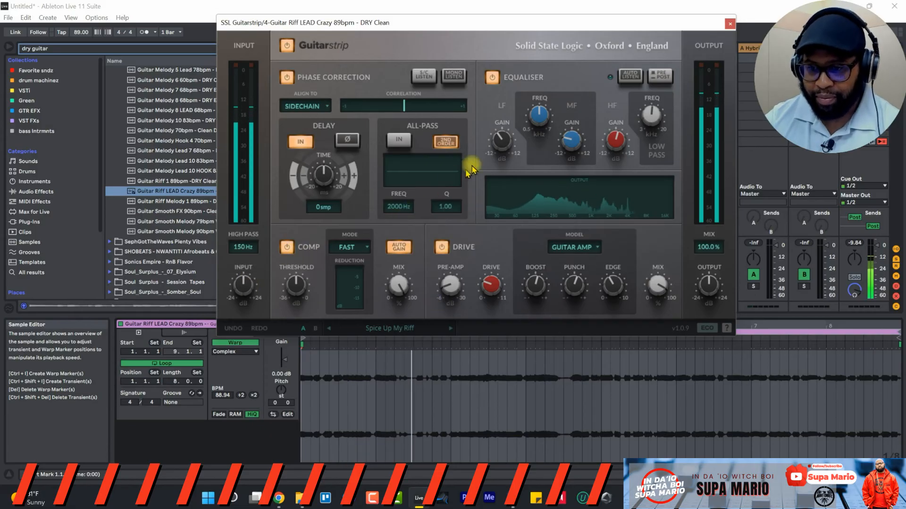
left_click_drag(244, 250, 243, 234)
left_click_drag(502, 141, 505, 158)
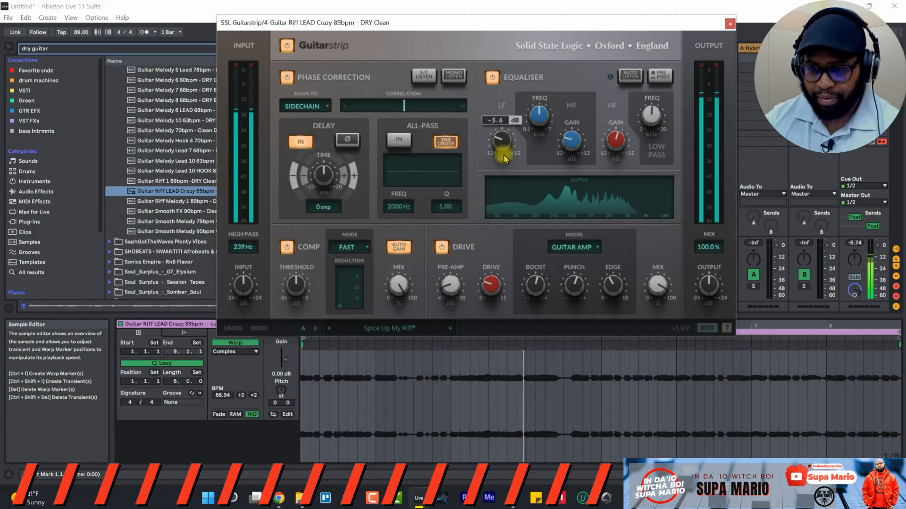
Step: Raise the Drive section's drive and edge and set its pre-amp to about 3.0 dB while the riff plays
left_click(487, 287)
left_click_drag(494, 246, 493, 245)
left_click_drag(448, 283, 449, 274)
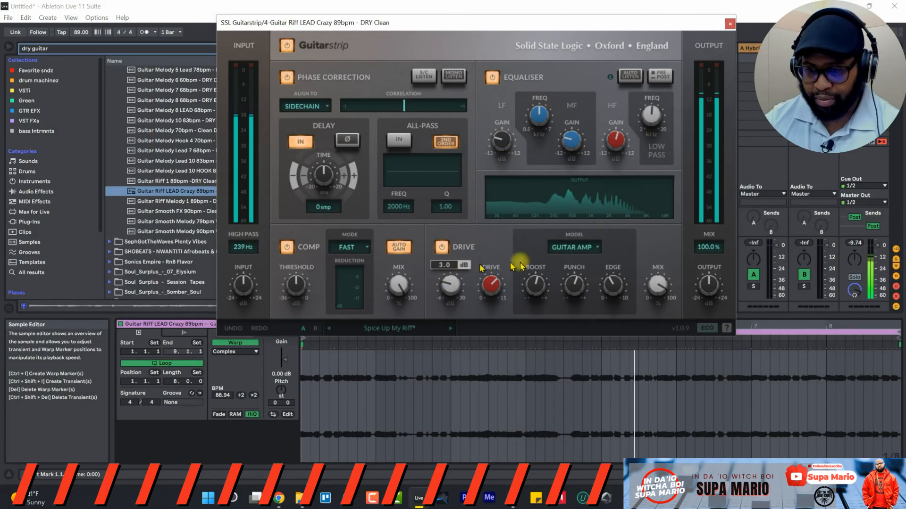
left_click_drag(612, 285, 618, 244)
Step: Adjust the equaliser's HF gain and low-pass frequency, and lower the output past -4.9 dB while checking the level against bypass
left_click_drag(612, 141, 647, 146)
left_click_drag(709, 283, 714, 294)
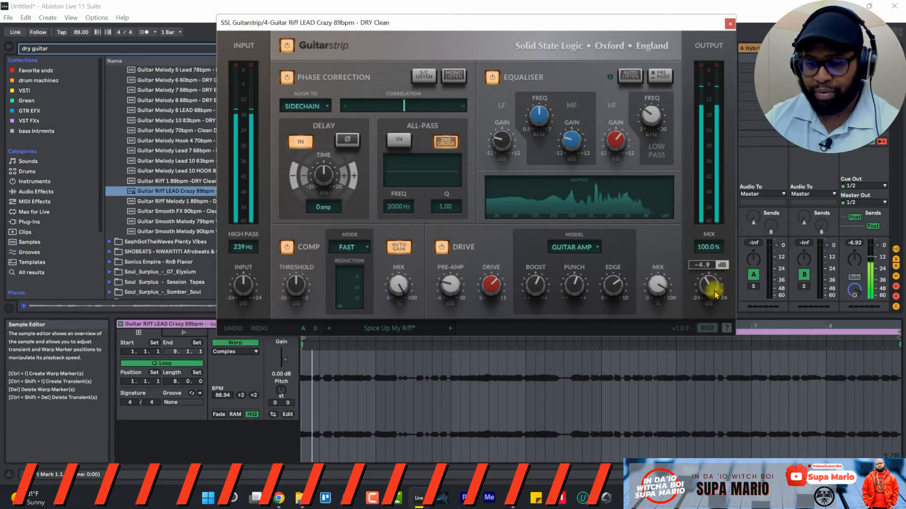
left_click(285, 47)
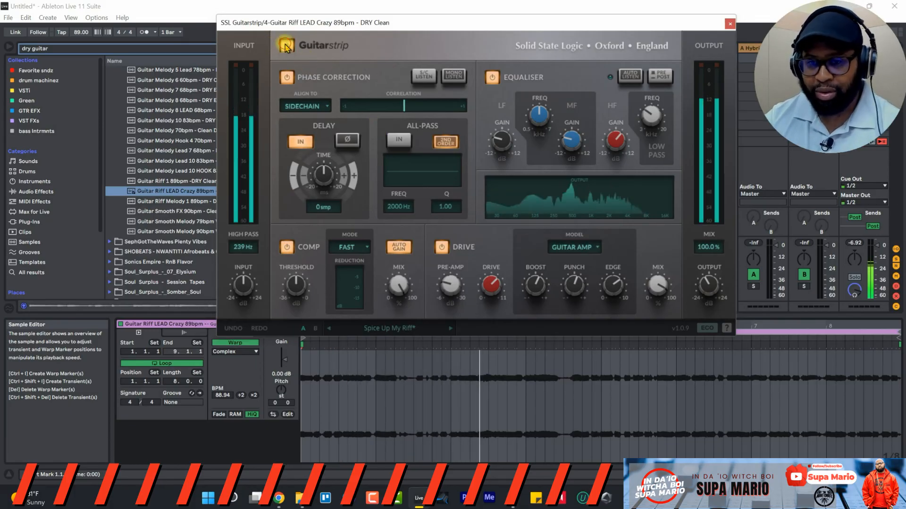
left_click_drag(717, 296, 710, 304)
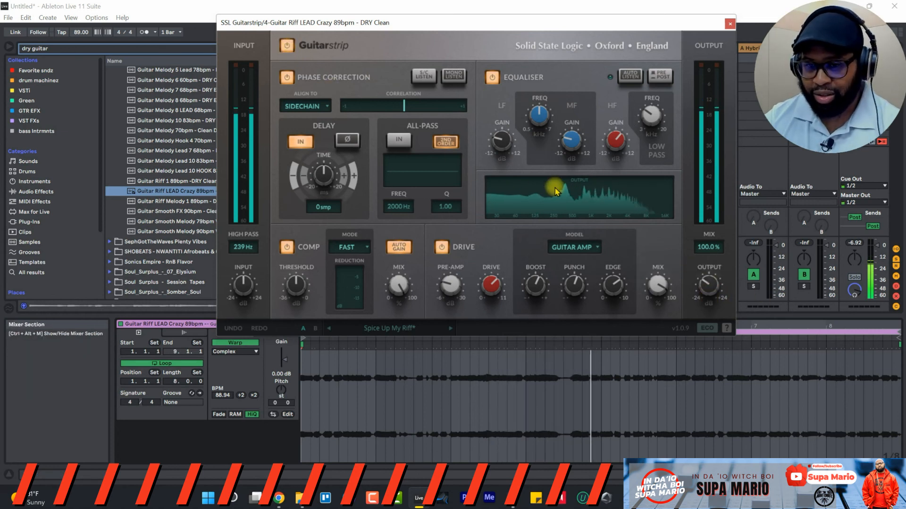
Step: Compare the playing riff with the whole Guitarstrip plug-in bypassed and engaged, leave it engaged, and stop playback
left_click(288, 45)
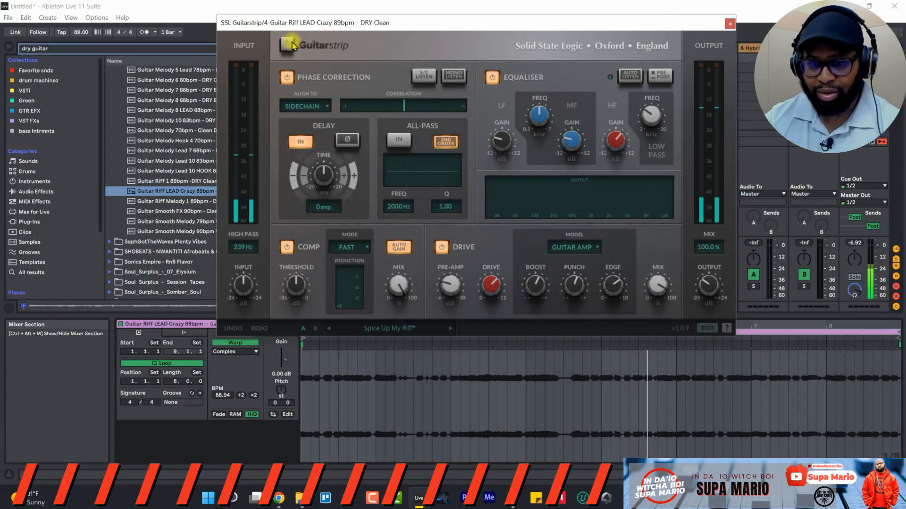
left_click(289, 45)
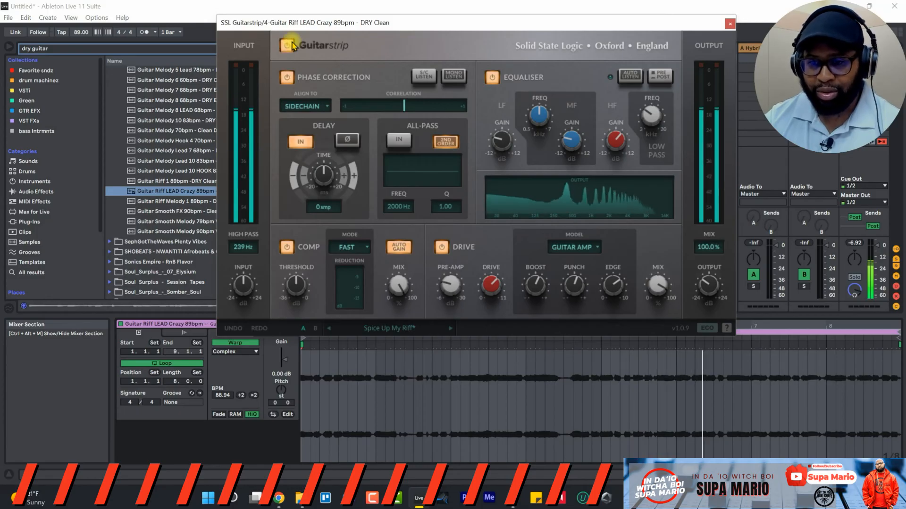
left_click(292, 45)
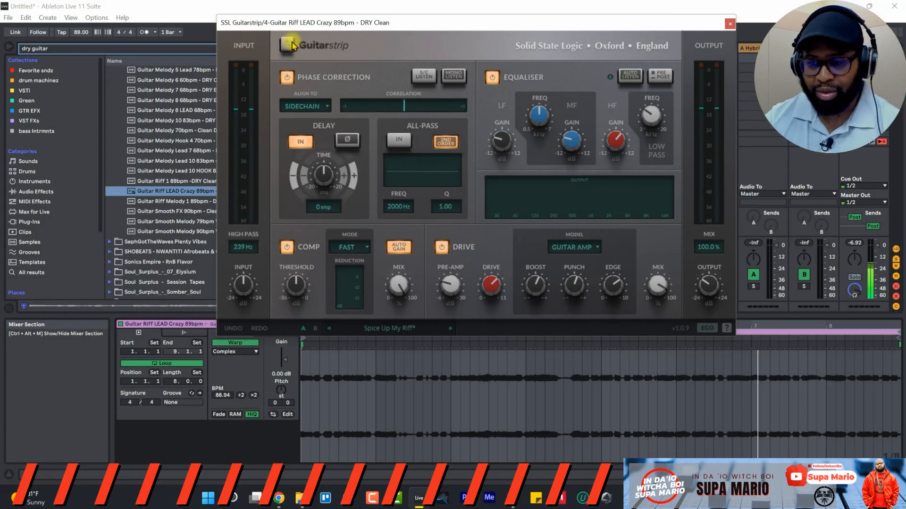
left_click(292, 46)
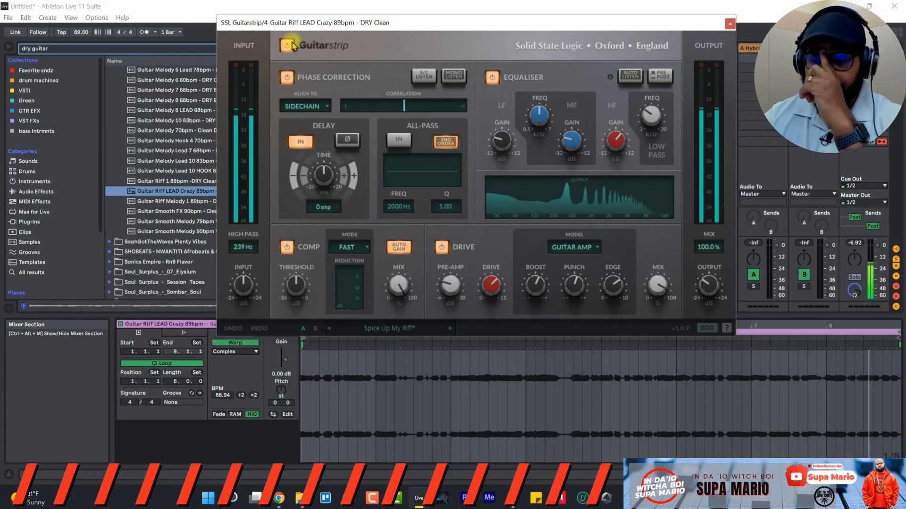
key("space")
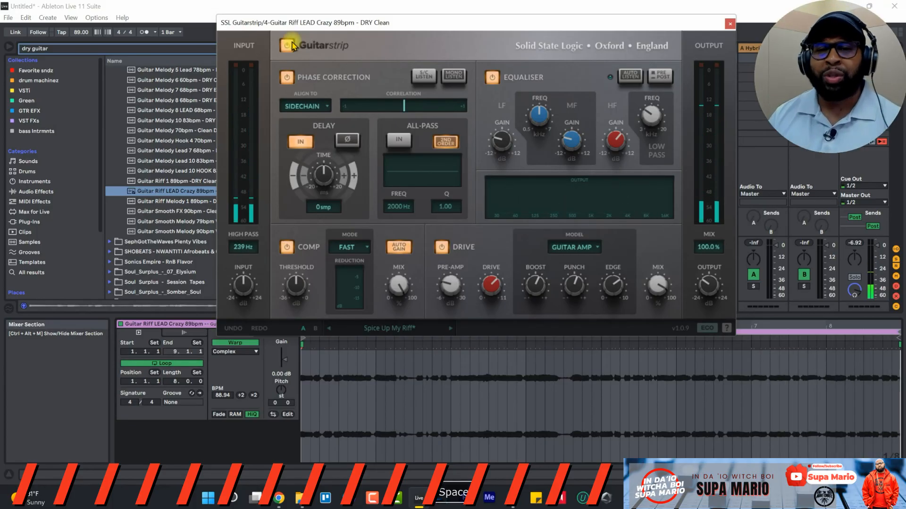